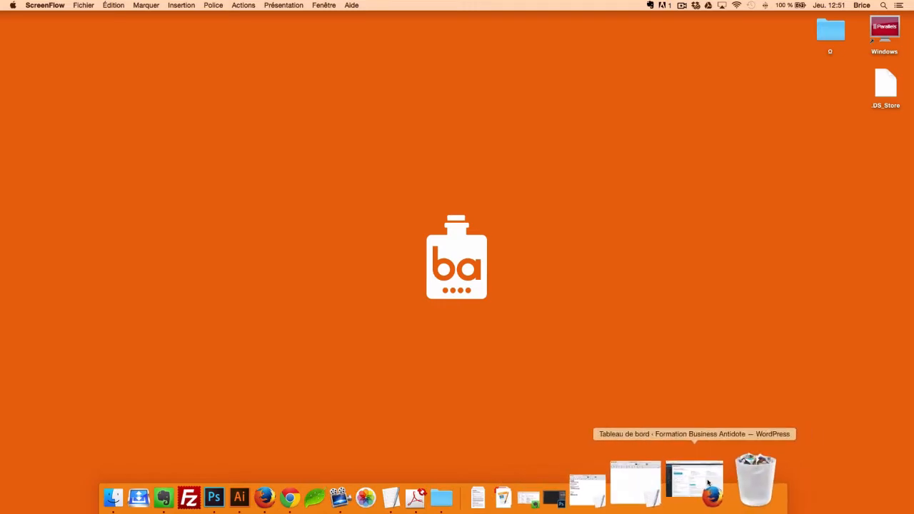
Switch to Firefox, view the Slider Revolution sales page linked from the recommended plugins page, and close it
left_click(706, 479)
left_click(398, 37)
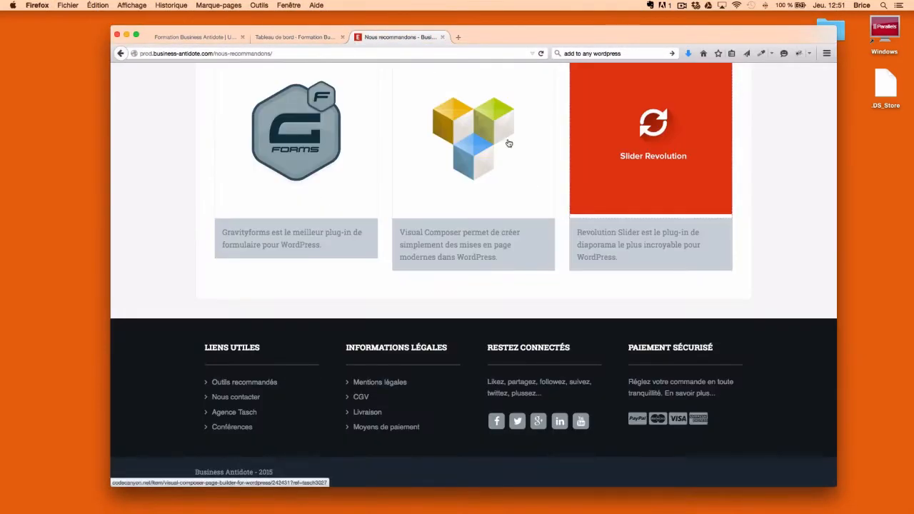
left_click(622, 117)
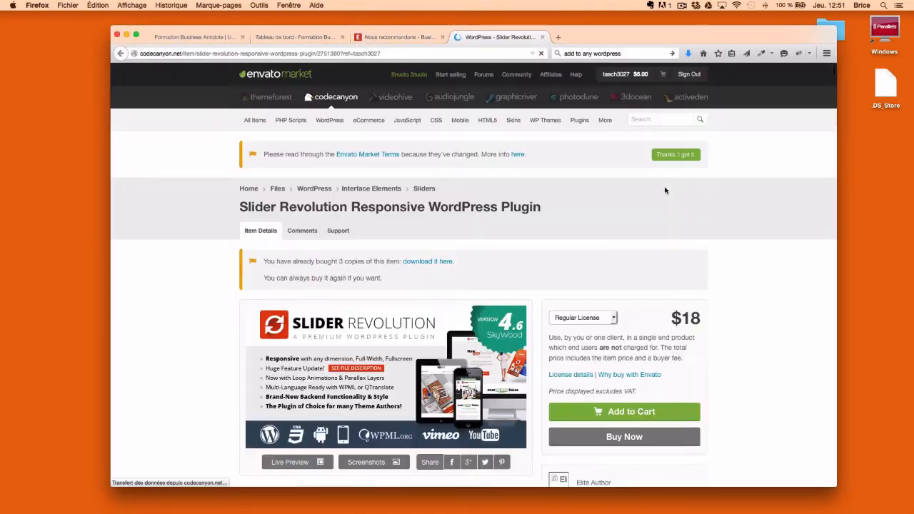
scroll(736, 299, "down", 5)
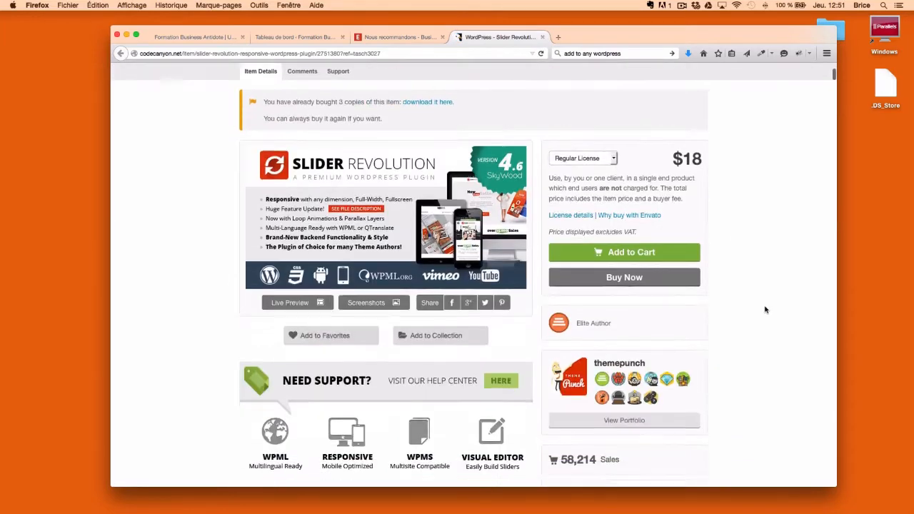
scroll(725, 293, "up", 5)
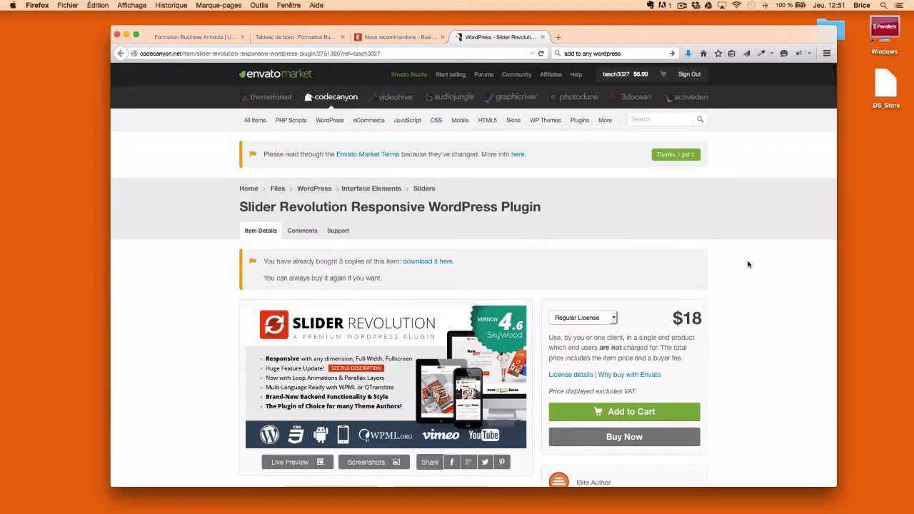
left_click(544, 38)
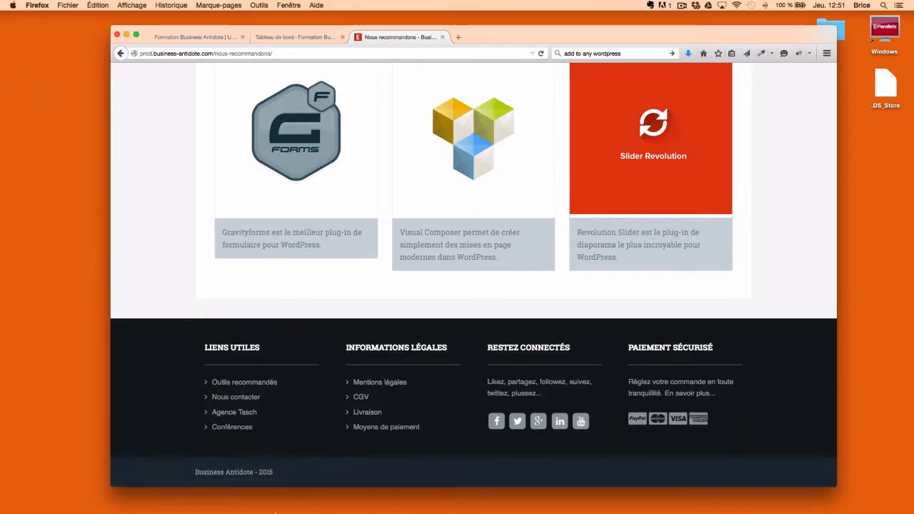
In Finder, extract the downloaded Slider Revolution archive from Téléchargements and locate revslider.zip in the extracted folder
left_click(206, 485)
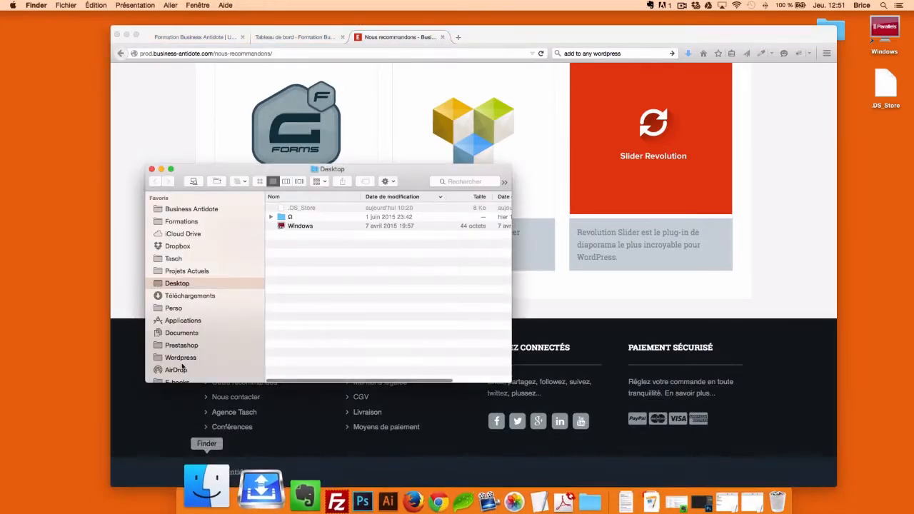
left_click(189, 296)
left_click(389, 217)
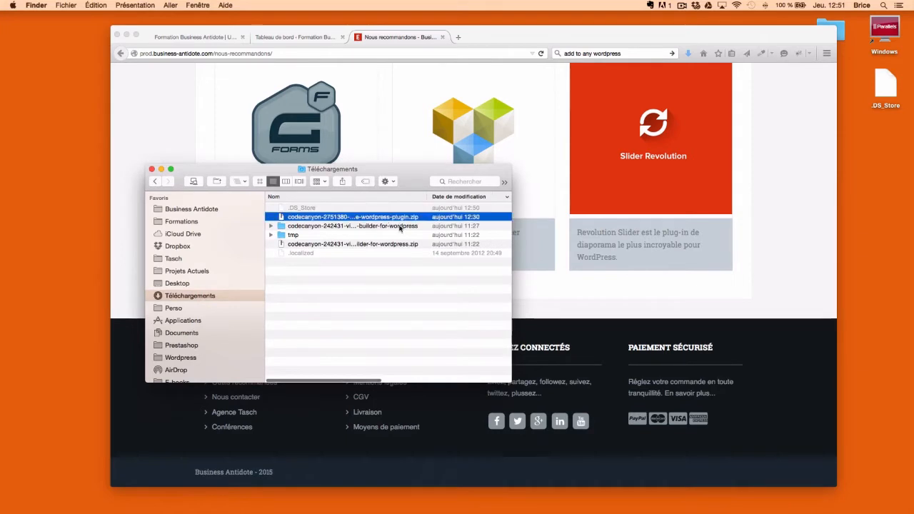
double_click(399, 217)
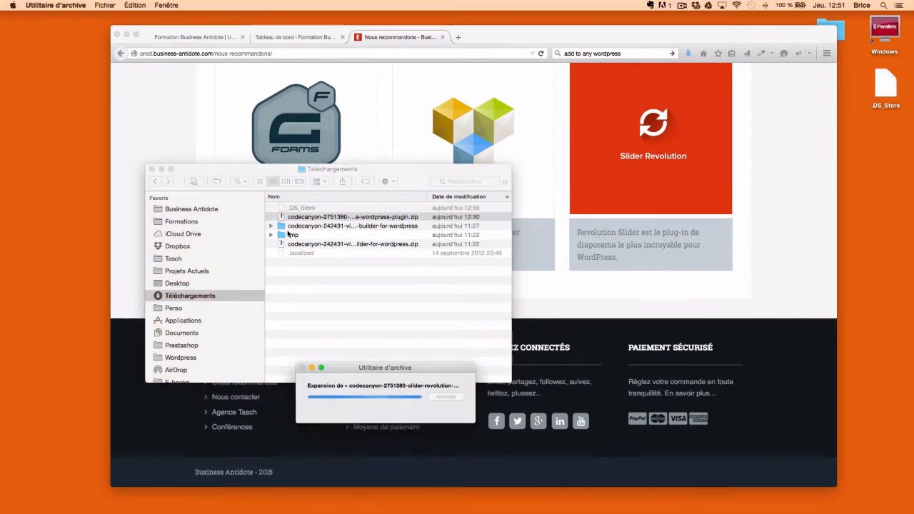
double_click(312, 208)
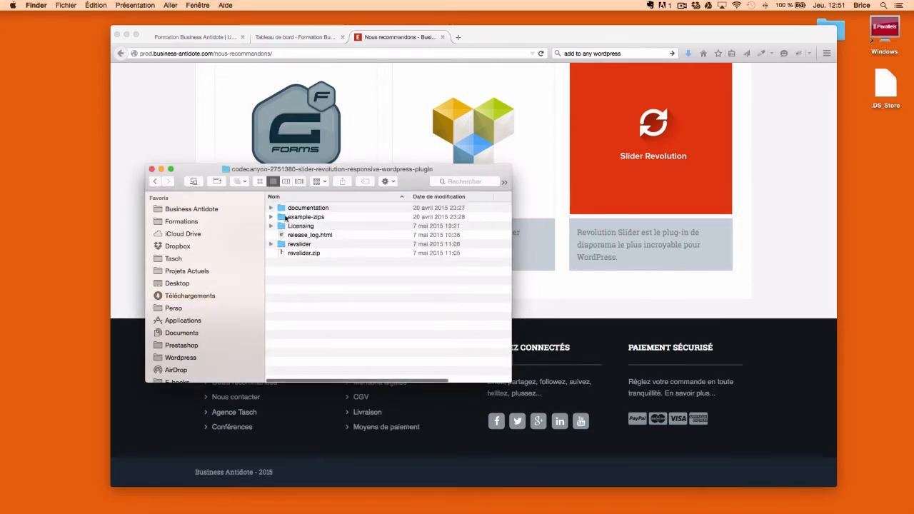
left_click(302, 255)
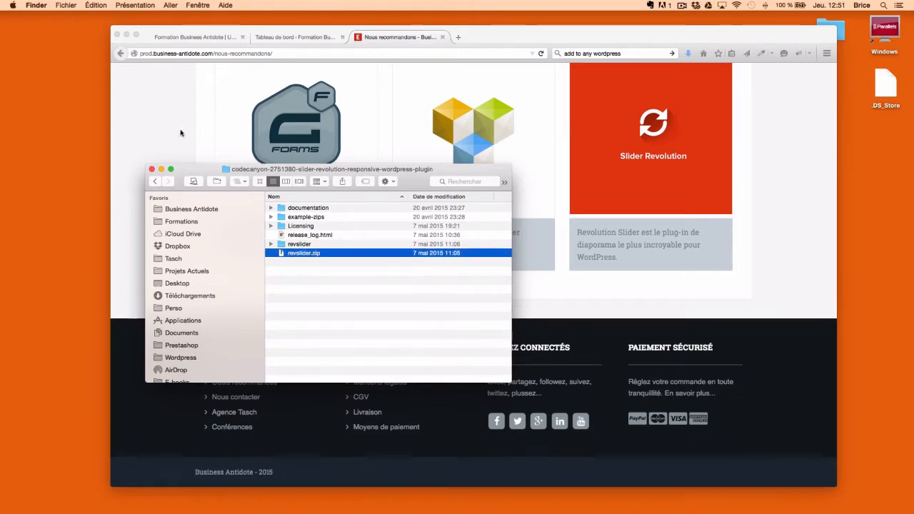
Return to the WordPress dashboard in Firefox and open the plugin upload page for adding an extension
left_click(157, 119)
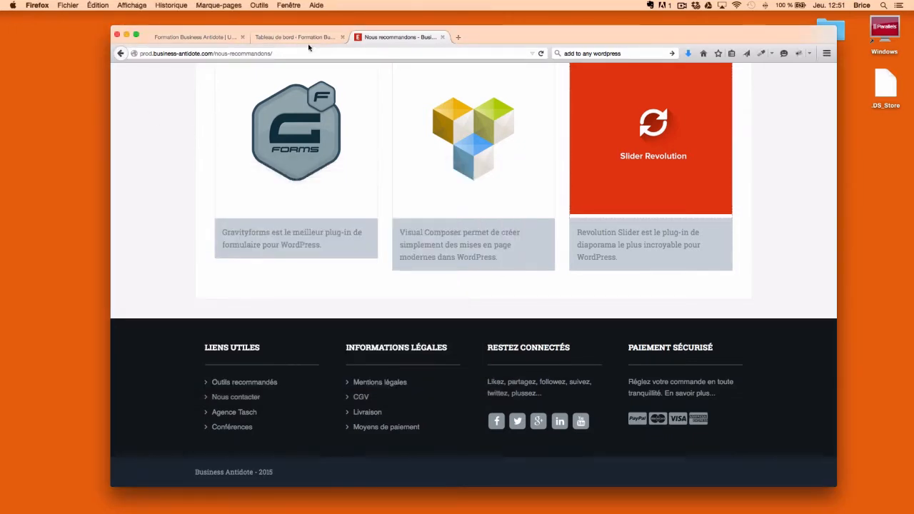
left_click(296, 37)
mouse_move(153, 235)
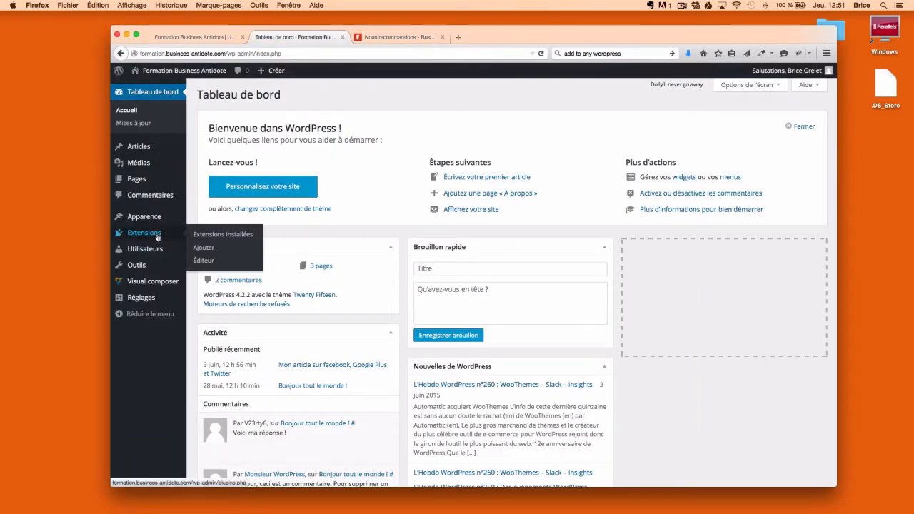
left_click(216, 253)
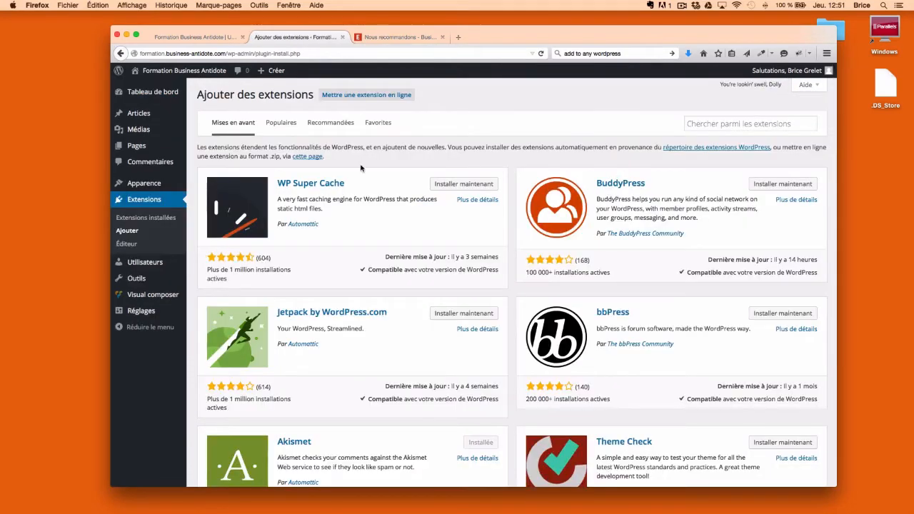
left_click(397, 95)
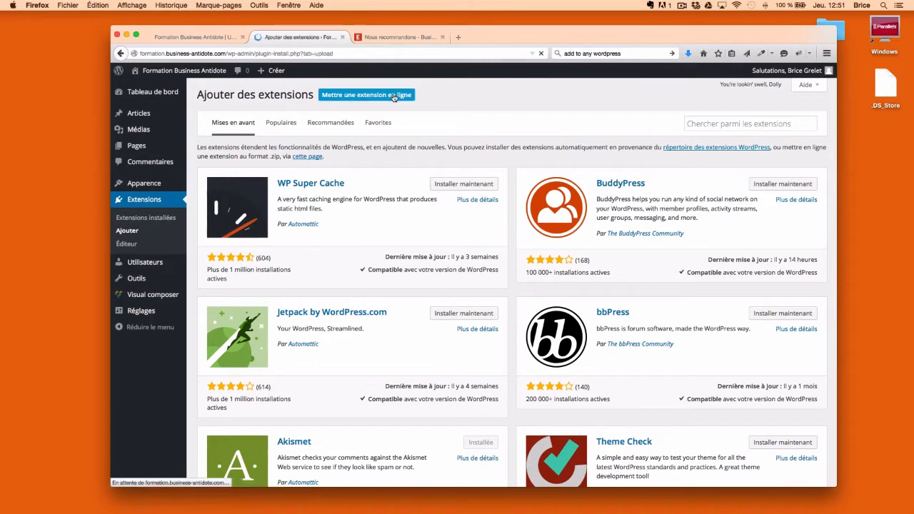
Install the plugin from revslider.zip in the extracted Slider Revolution folder in Téléchargements and activate it
left_click(458, 178)
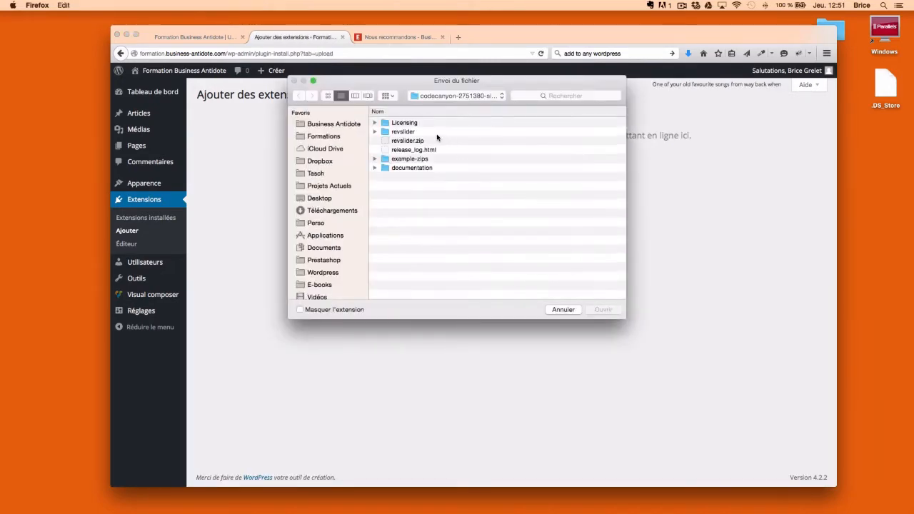
left_click(404, 142)
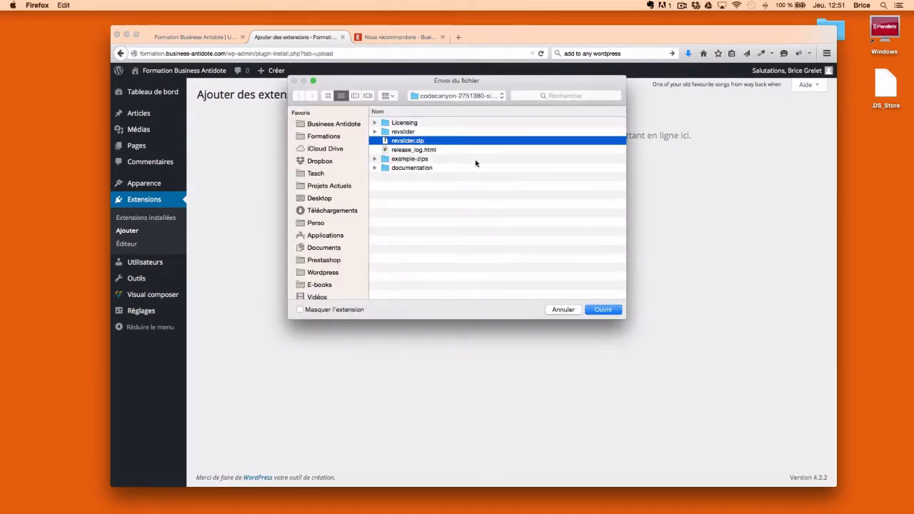
left_click(494, 96)
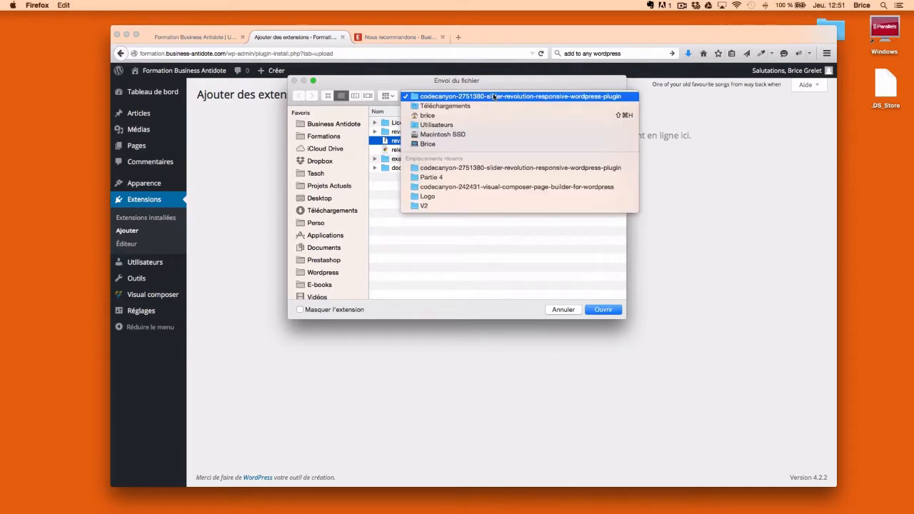
left_click(471, 106)
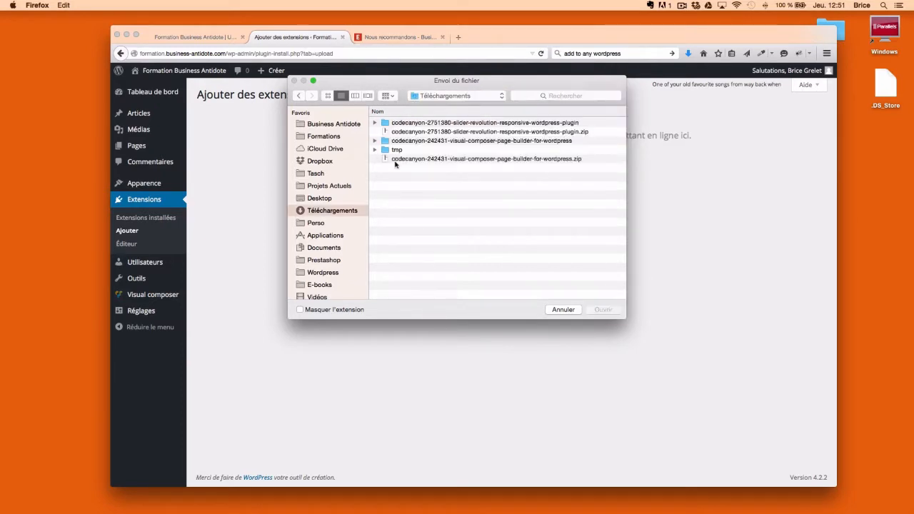
double_click(421, 124)
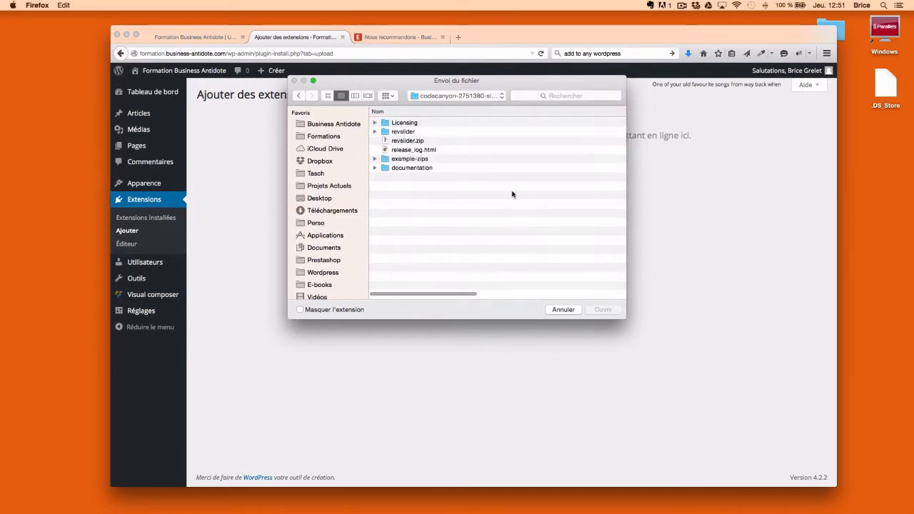
left_click(433, 141)
left_click(620, 311)
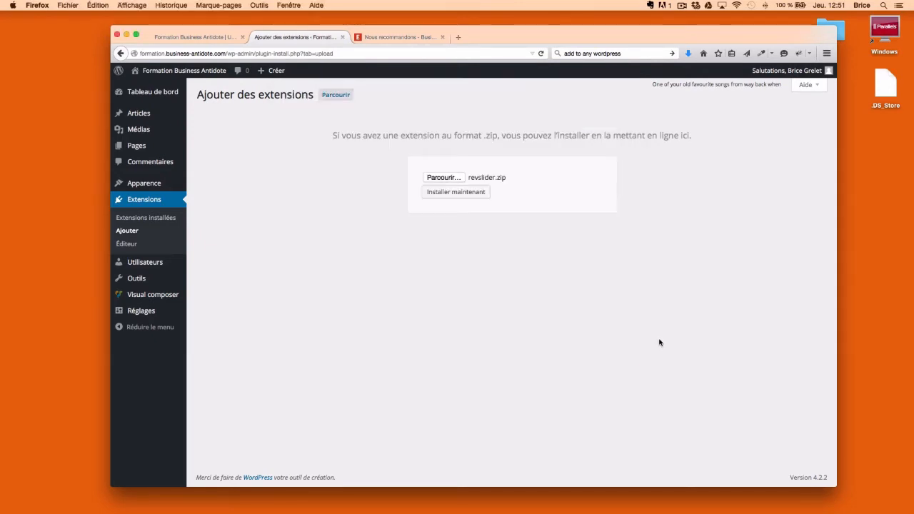
left_click(468, 192)
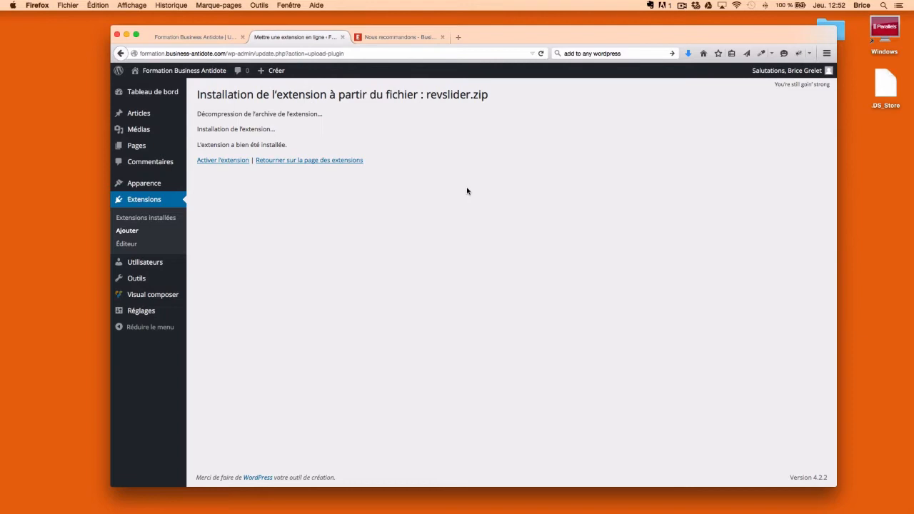
left_click(225, 161)
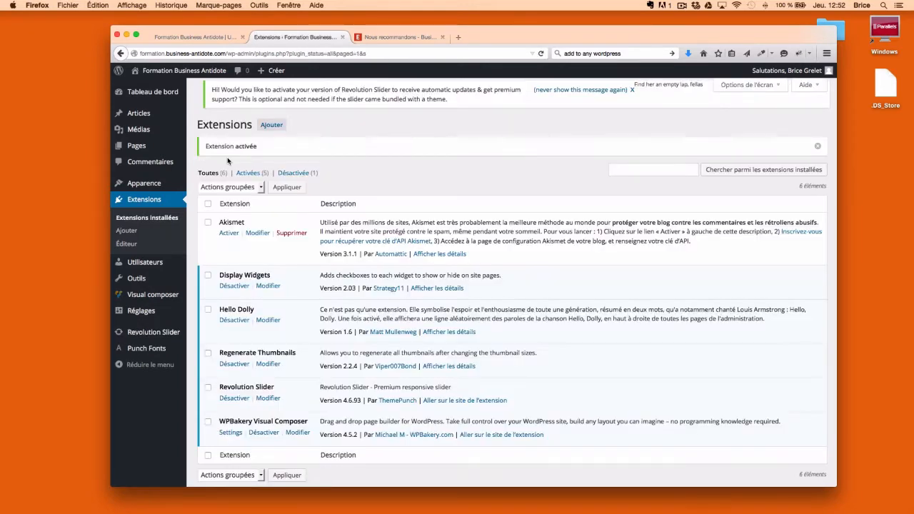
Delete the existing "Mon diaporama" slider from the Revolution Slider list
left_click(151, 333)
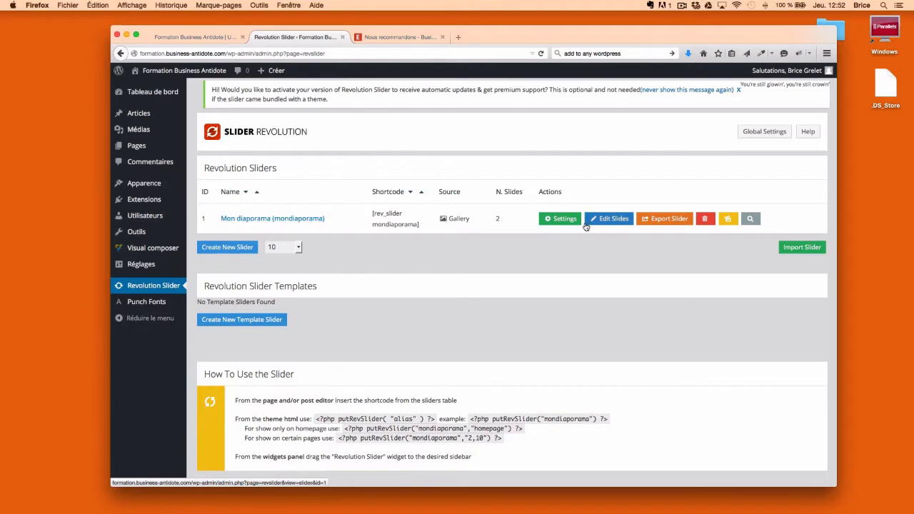
left_click(708, 220)
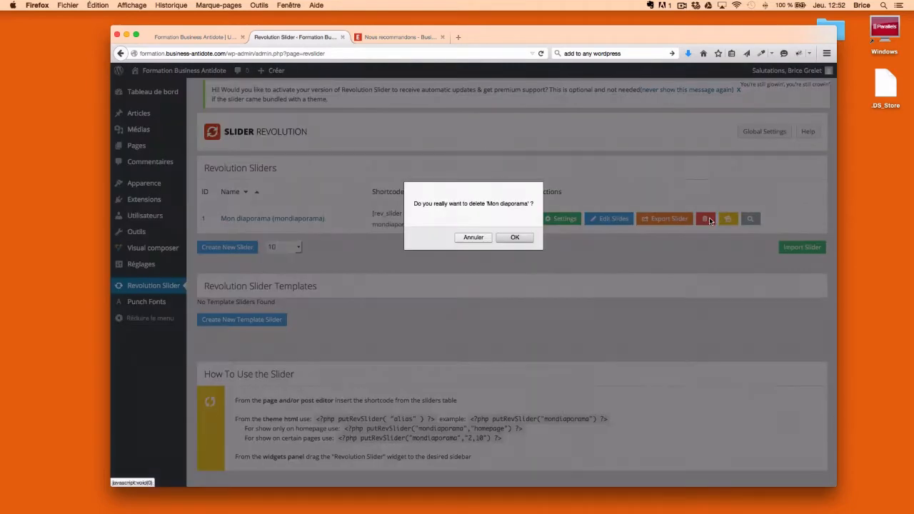
left_click(515, 237)
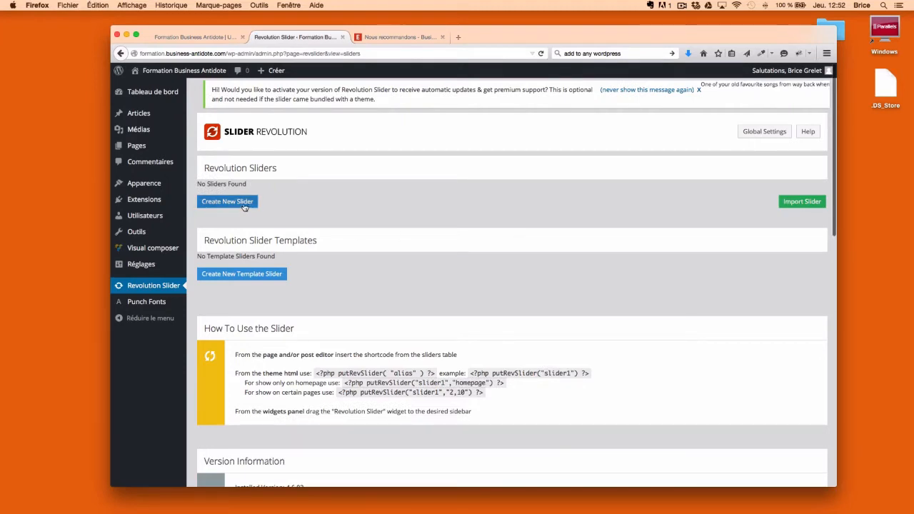
Start a new slider with the title "Mon diaporama" and the alias "mondiaporama"
left_click(249, 205)
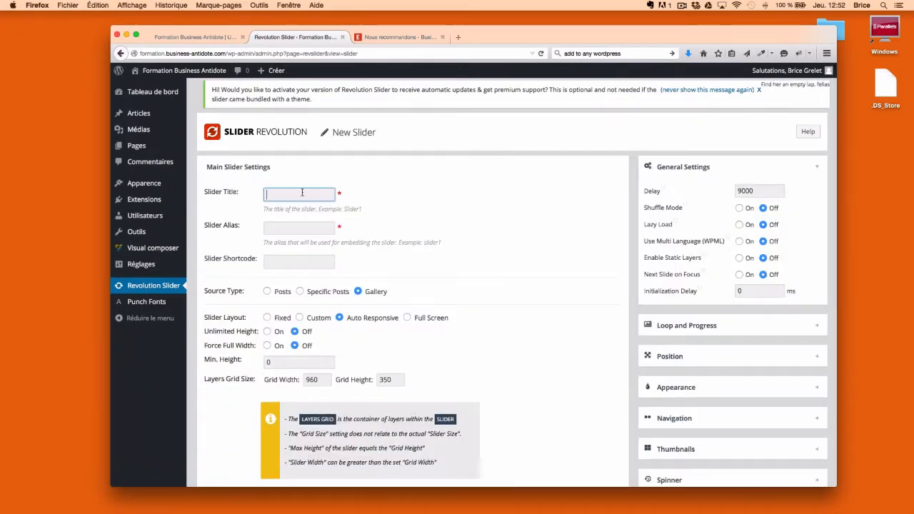
type("Mon diaporama")
left_click(284, 228)
type("m")
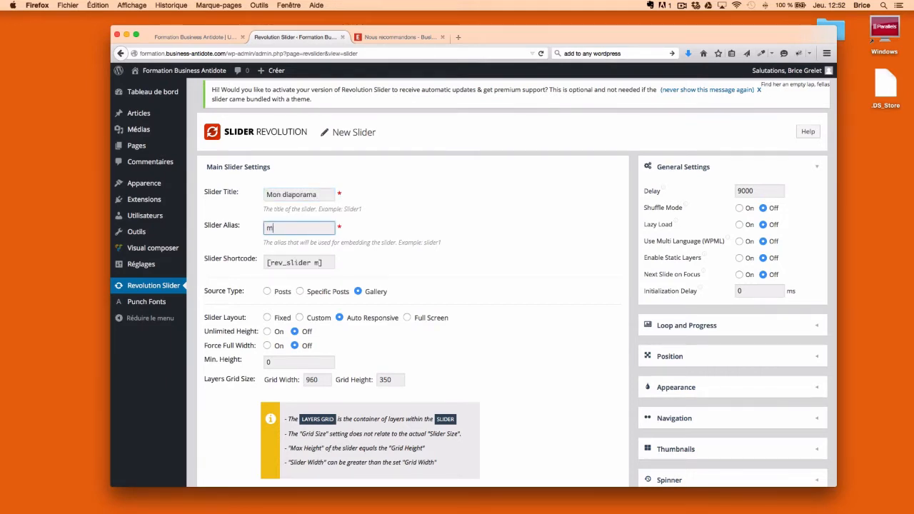
type("ondiaporama")
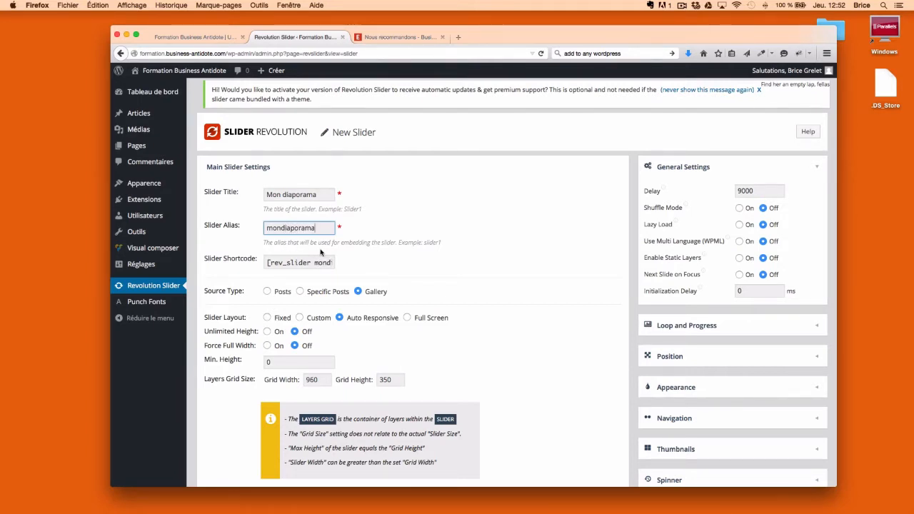
Copy the slider's shortcode into a blank TextEdit document and minimize that document
left_click_drag(328, 226, 229, 226)
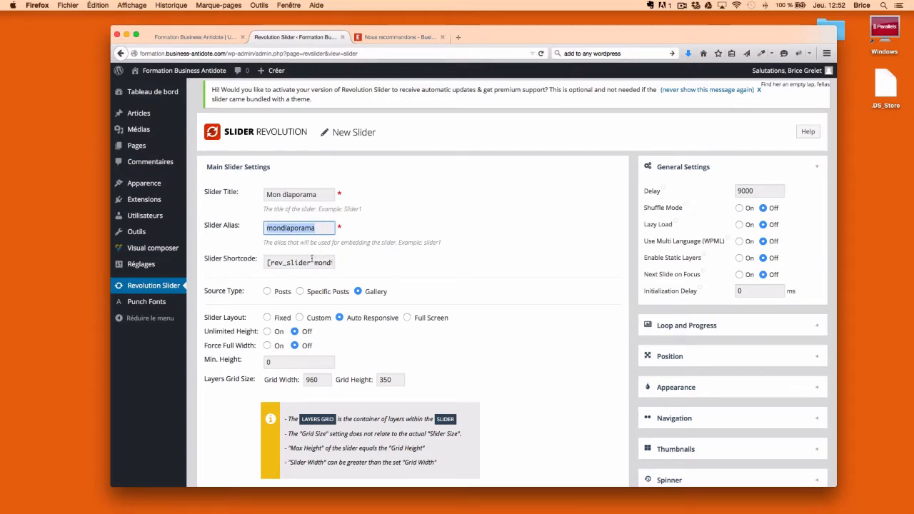
left_click_drag(267, 263, 346, 269)
key("super+c")
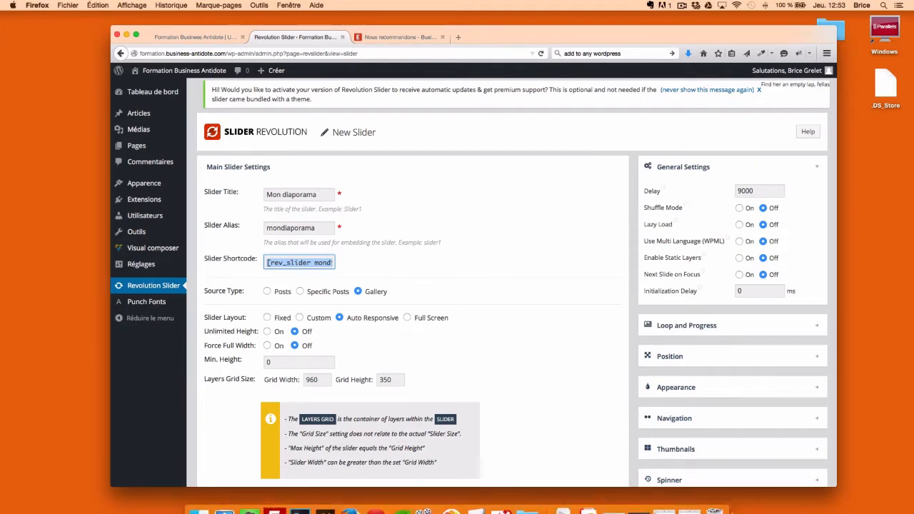
left_click(692, 499)
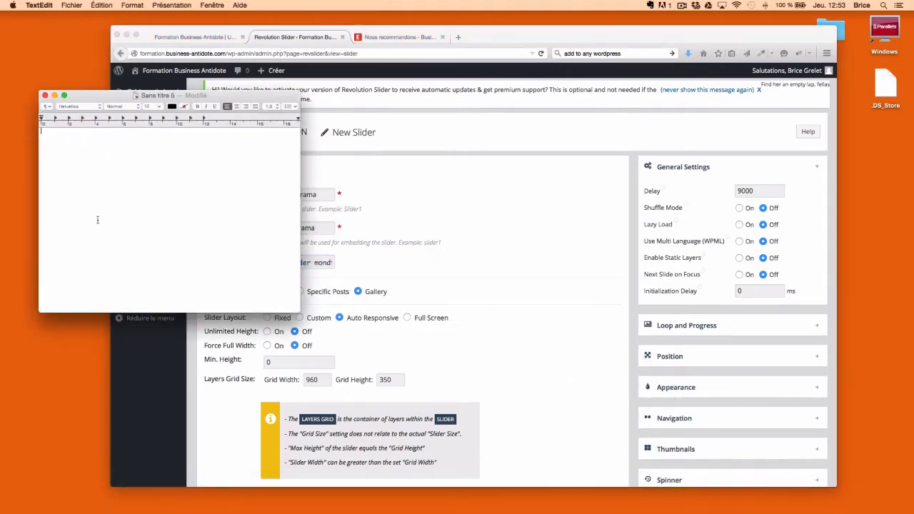
key("super+v")
left_click(54, 95)
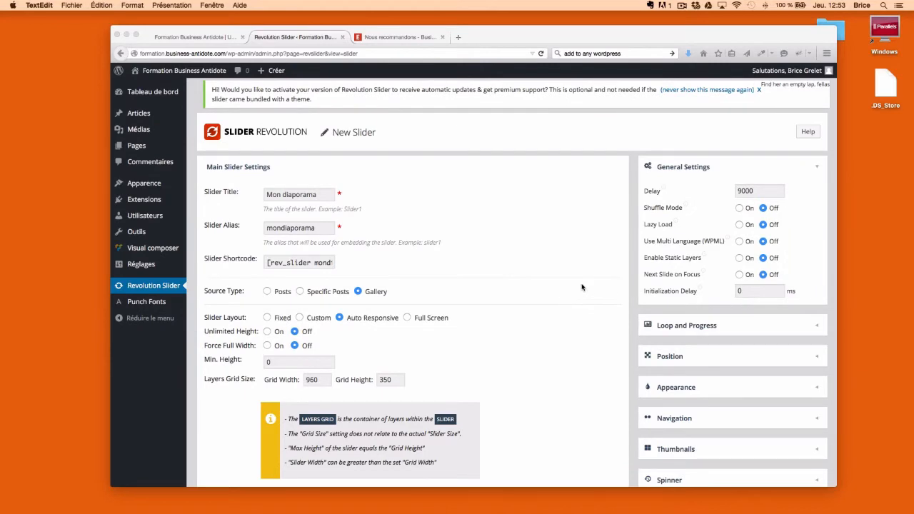
Look over the new slider's settings page and locate index.html in the plugin package's documentation folder
scroll(582, 287, "down", 3)
scroll(583, 288, "down", 5)
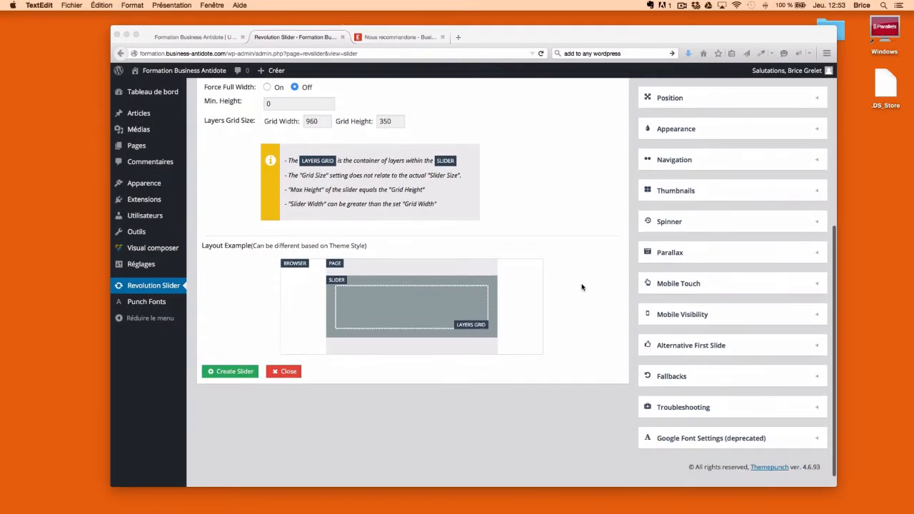
scroll(582, 287, "up", 8)
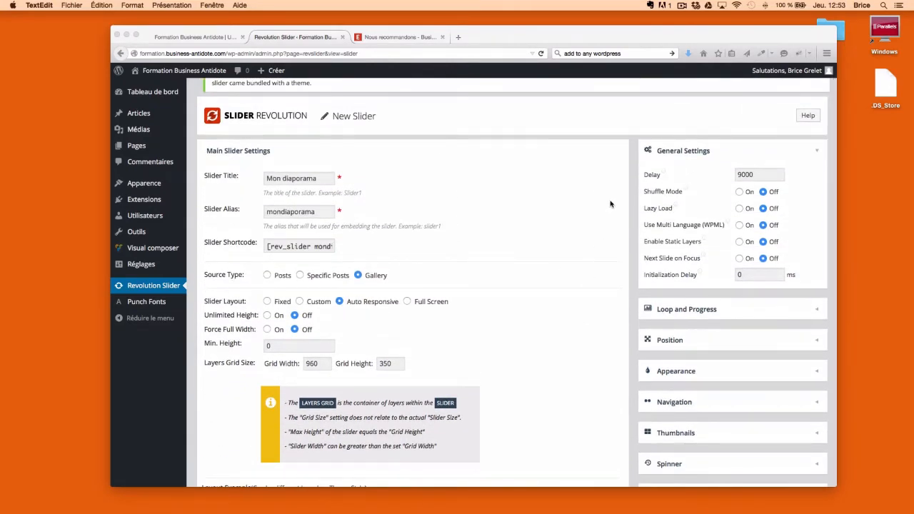
key("ctrl+Up")
left_click(197, 280)
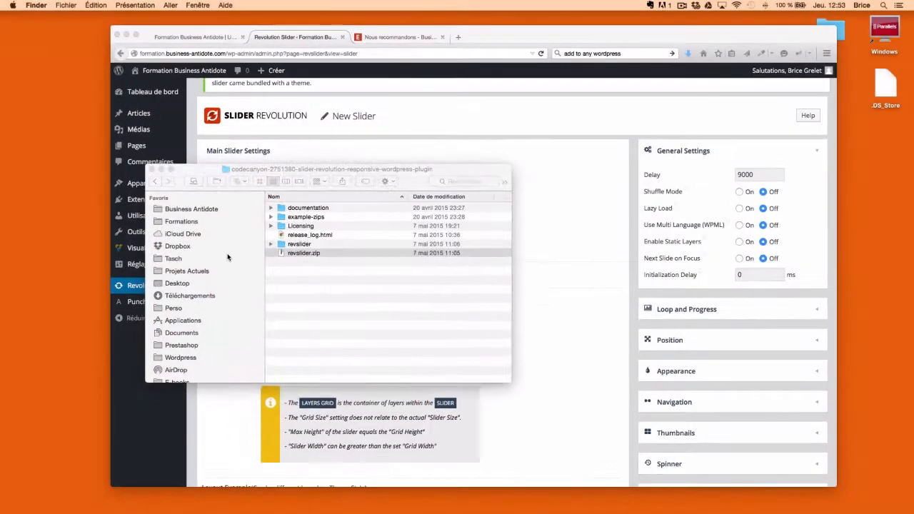
left_click(271, 208)
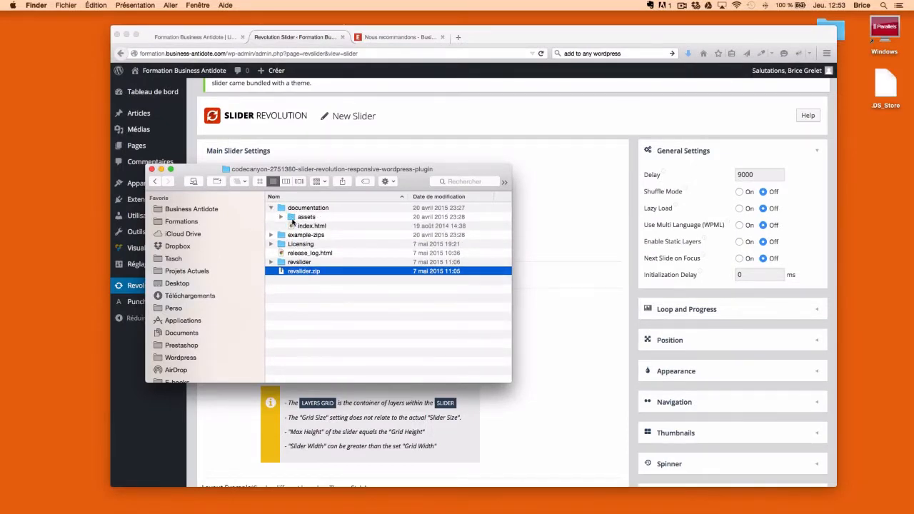
left_click(294, 226)
key("Down")
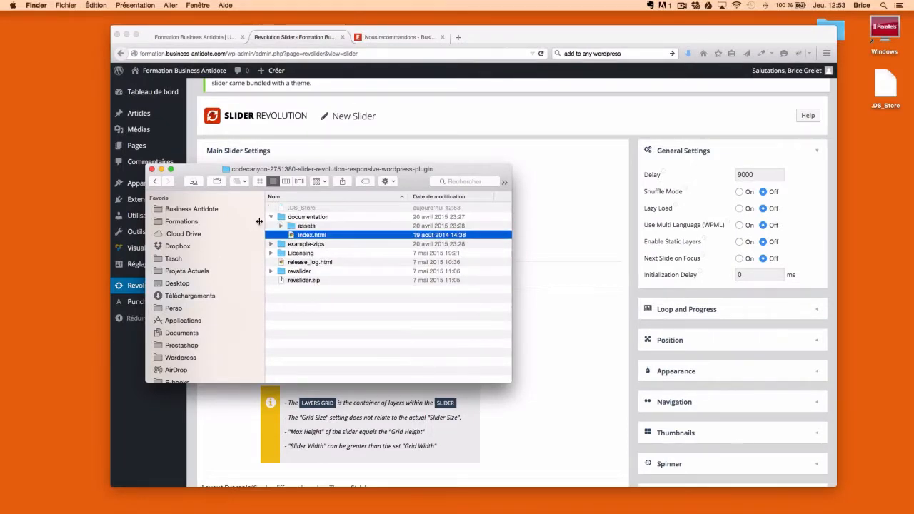
left_click(150, 169)
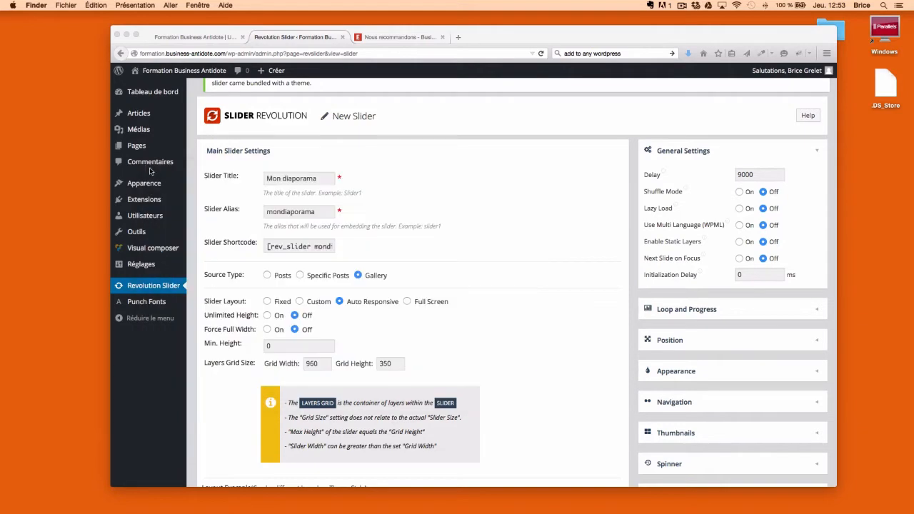
Create the "Mon diaporama" slider from the entered settings
scroll(533, 242, "down", 8)
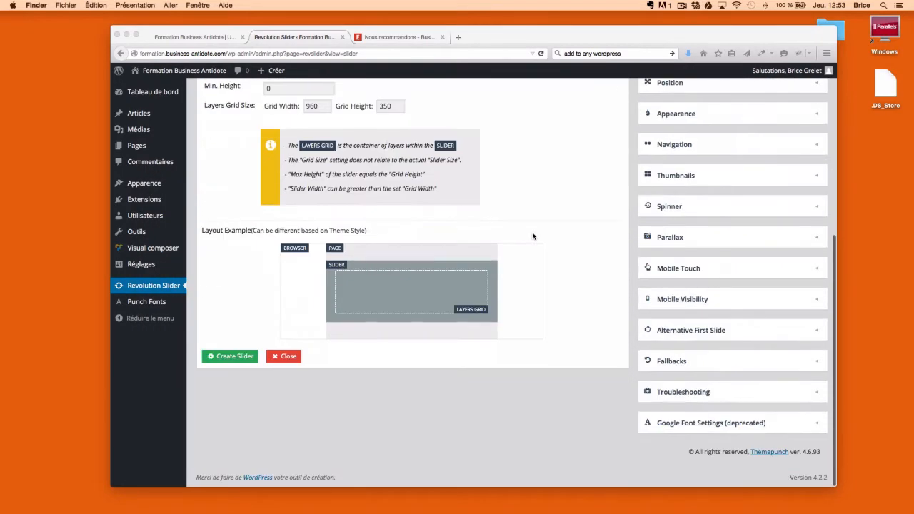
scroll(529, 239, "up", 4)
scroll(571, 196, "down", 5)
left_click(223, 361)
left_click(225, 361)
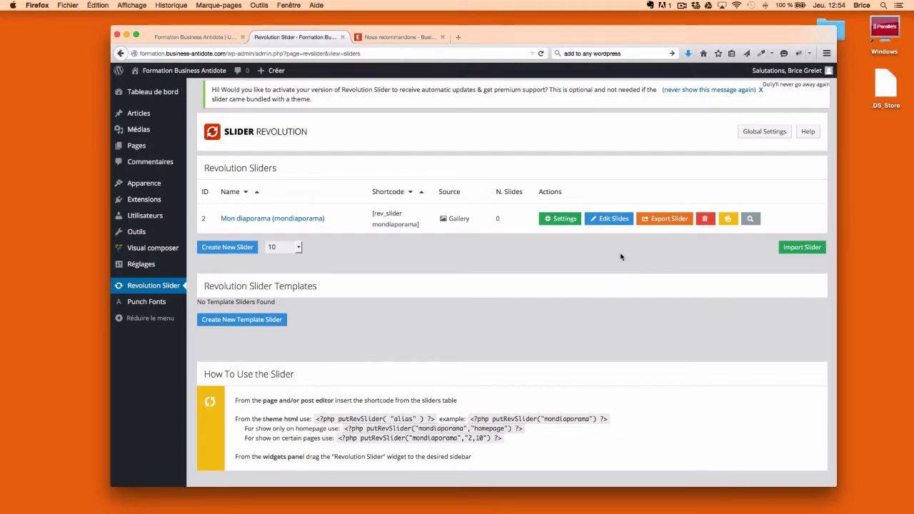
Open the slides of "Mon diaporama" and add a new slide using New-York.jpg from the media library
left_click(610, 218)
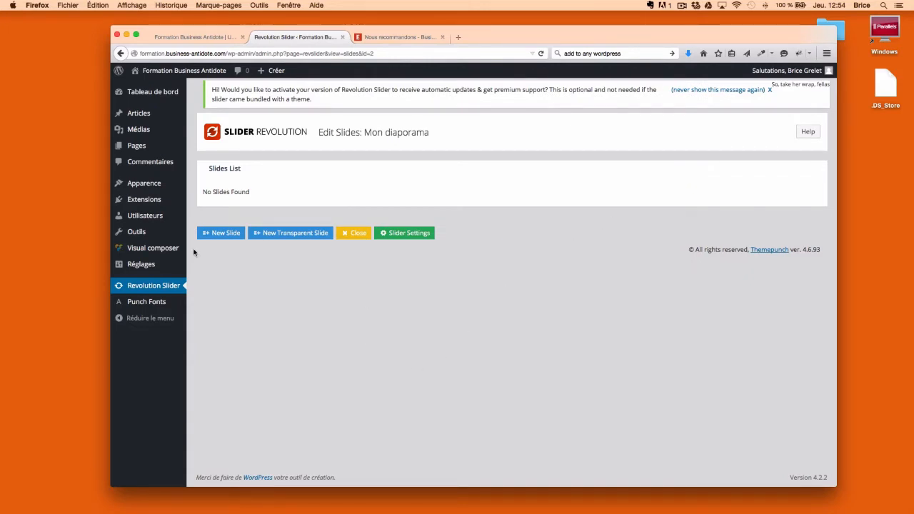
left_click(214, 234)
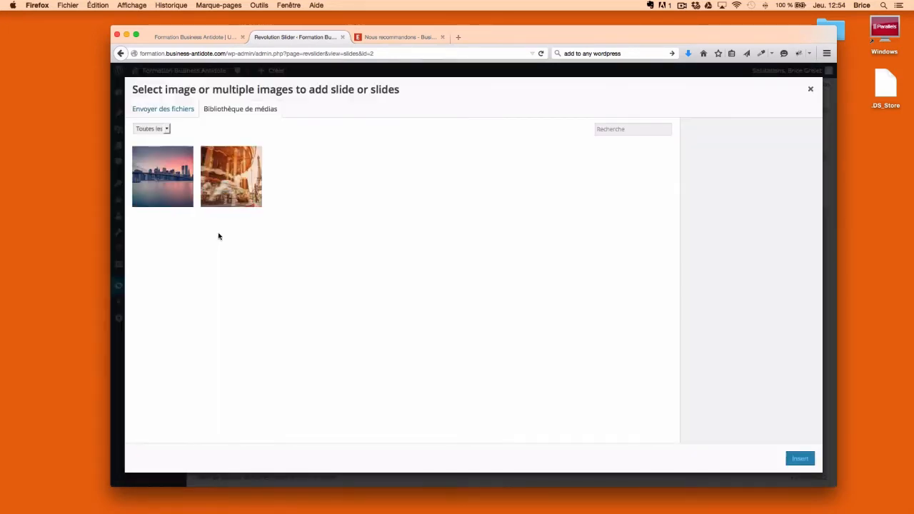
left_click(180, 184)
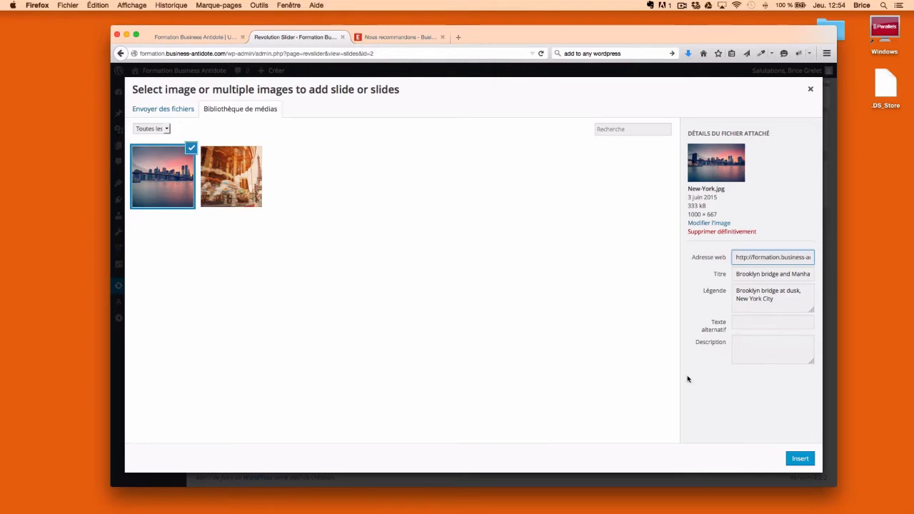
left_click(801, 459)
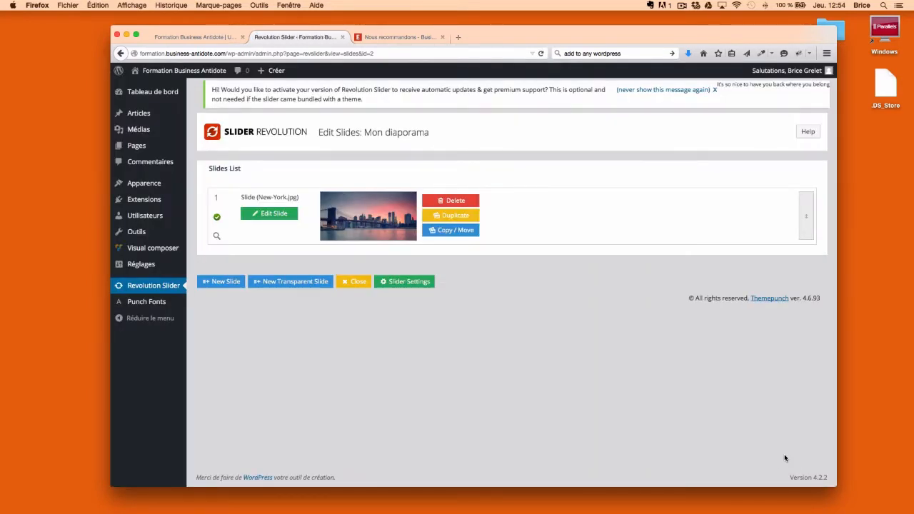
Open the New-York.jpg slide for editing and choose Published as its state
left_click(275, 215)
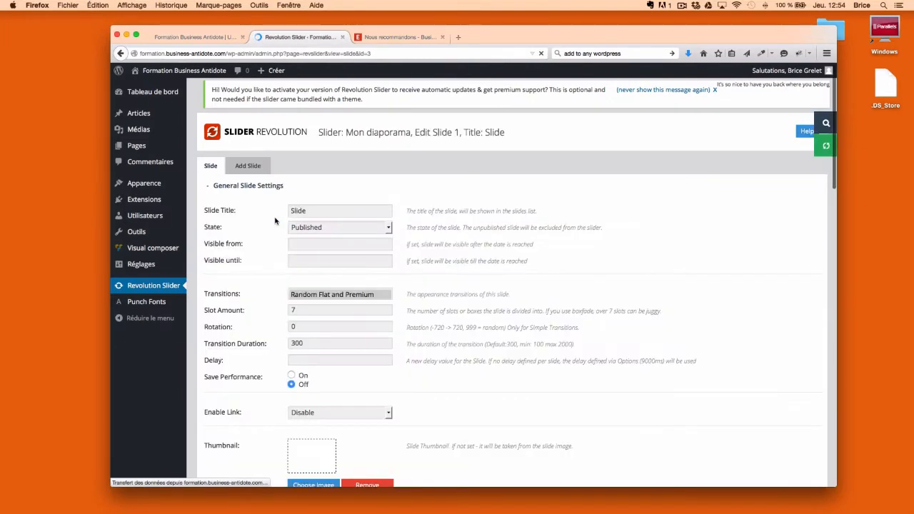
scroll(683, 230, "down", 5)
scroll(673, 230, "up", 3)
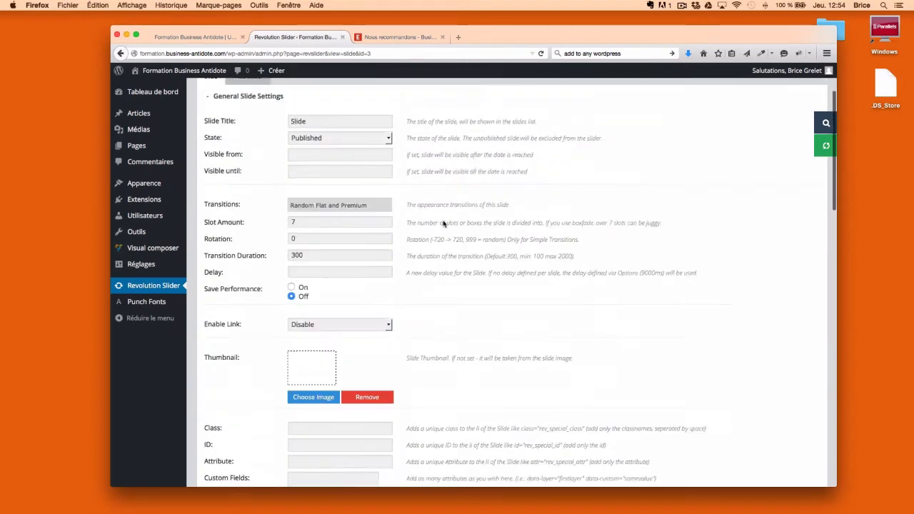
scroll(443, 224, "up", 3)
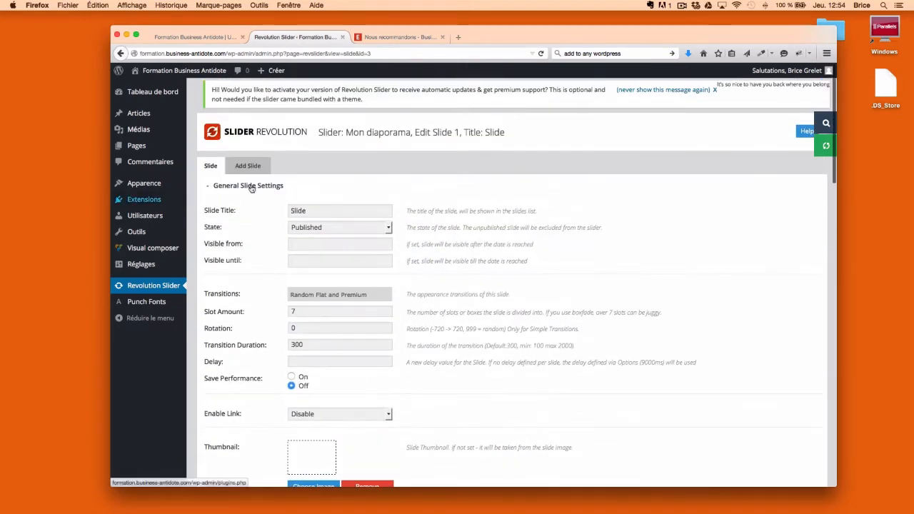
left_click(339, 229)
left_click(466, 250)
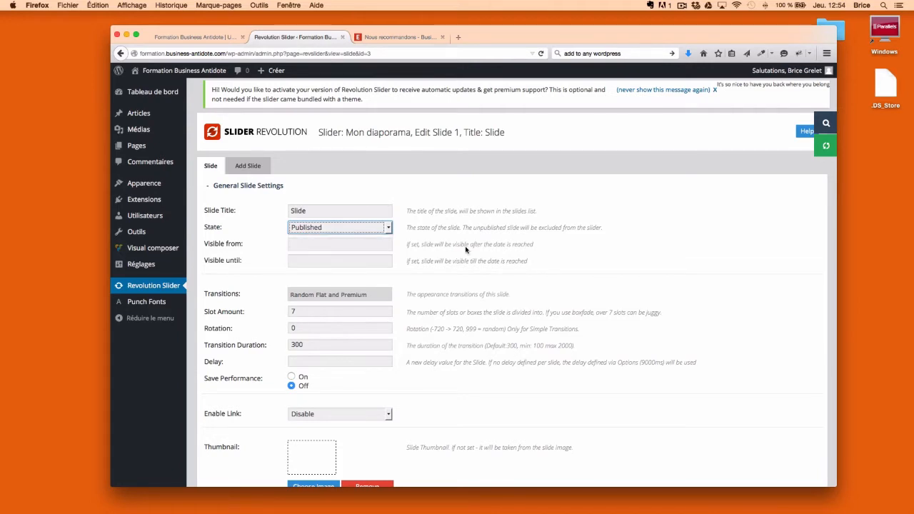
Look through the remaining settings of the New-York.jpg slide and update the slide
scroll(466, 249, "down", 2)
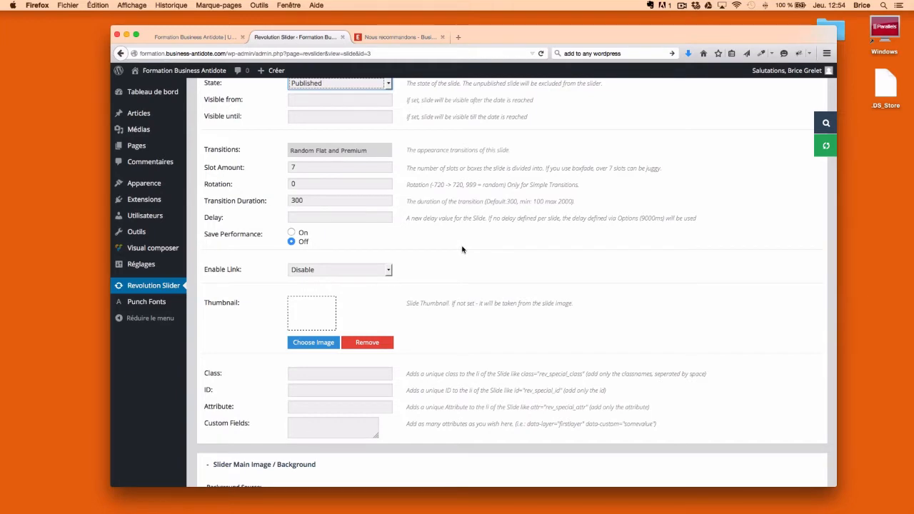
scroll(461, 300, "down", 20)
left_click(228, 426)
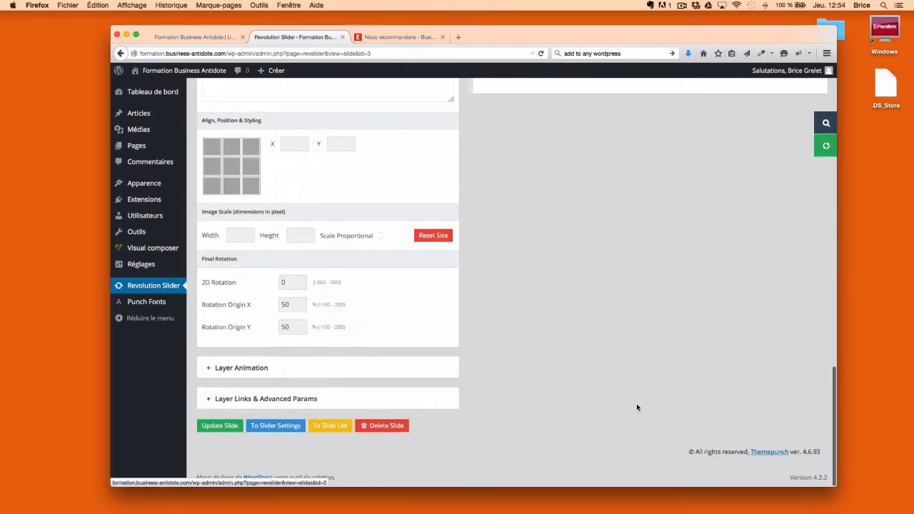
scroll(636, 403, "up", 10)
scroll(637, 403, "down", 2)
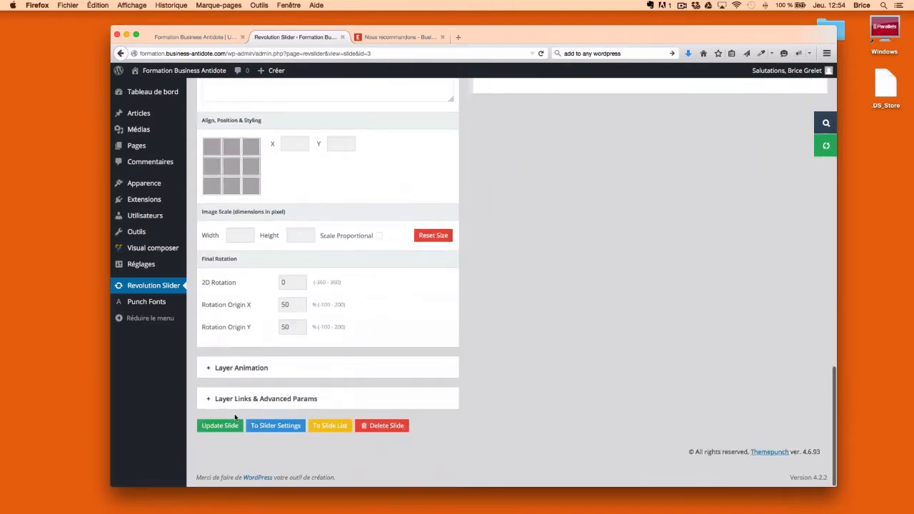
left_click(222, 426)
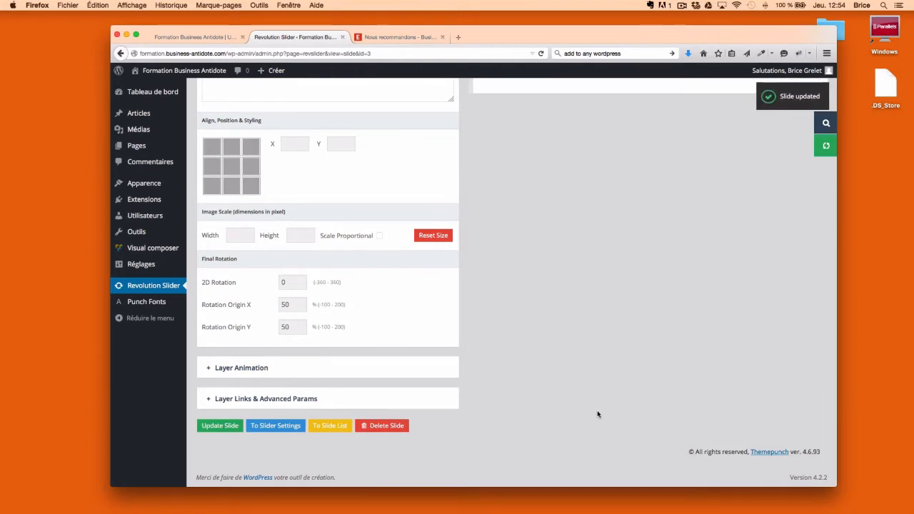
Reopen the New-York.jpg slide from the "Mon diaporama" slides list and add a second slide from its editor
left_click(143, 291)
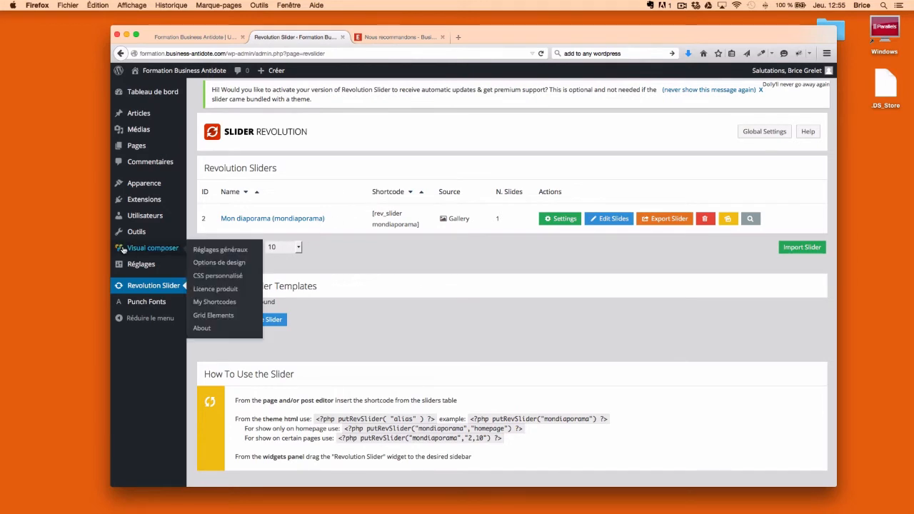
left_click(606, 219)
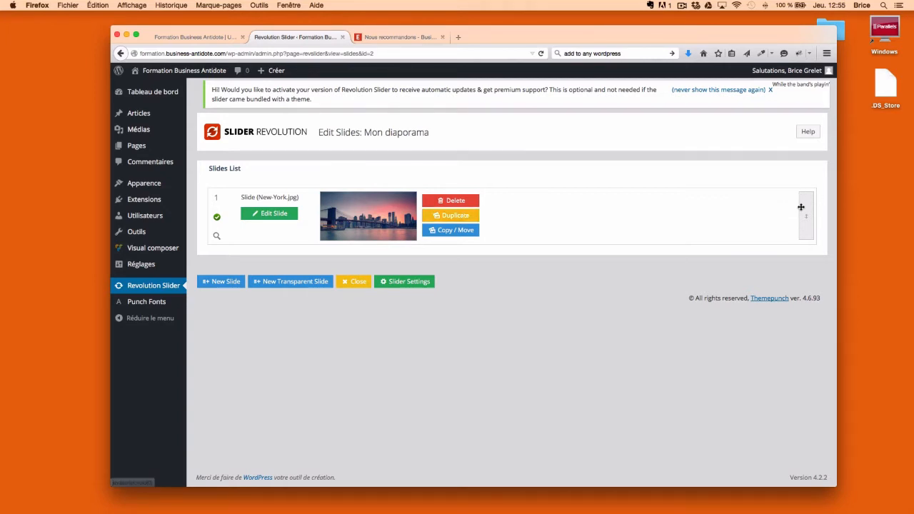
left_click_drag(806, 208, 808, 187)
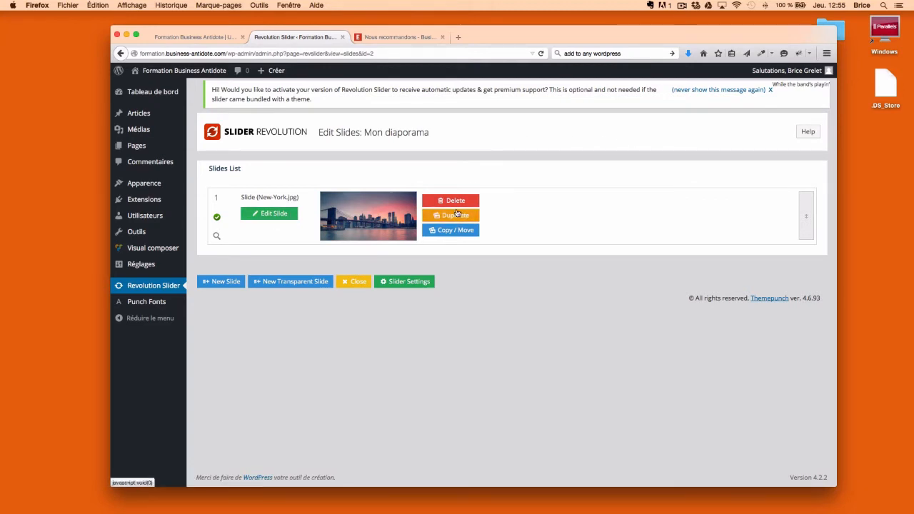
left_click(270, 217)
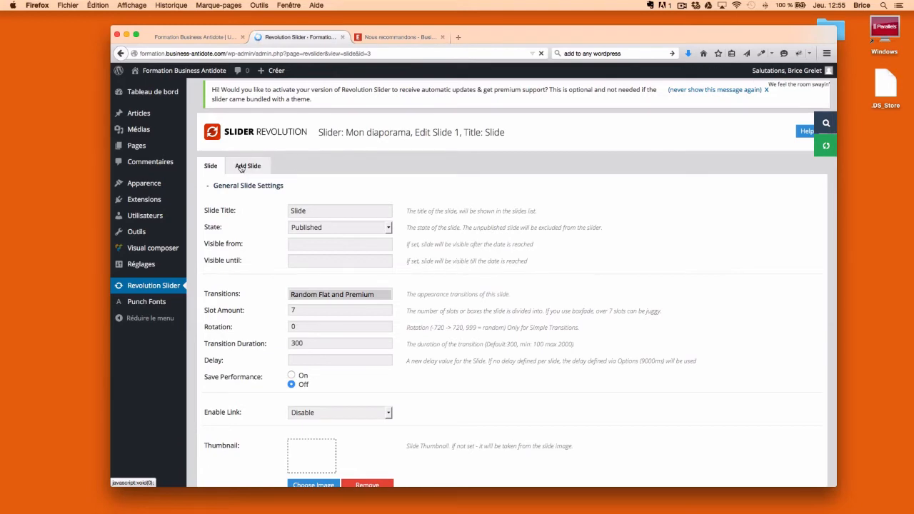
left_click(241, 167)
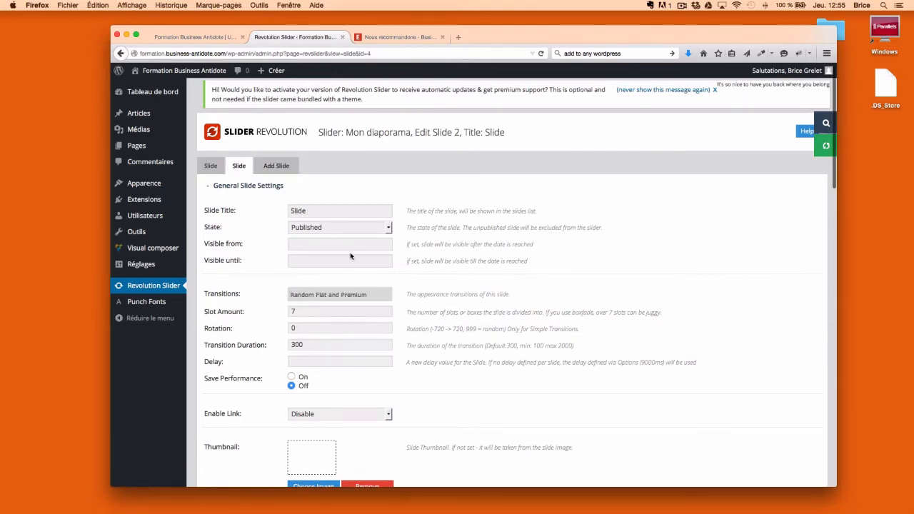
Set the second slide's background source to Image BG and insert Paris.jpg from the media library
scroll(474, 243, "down", 2)
scroll(474, 243, "down", 5)
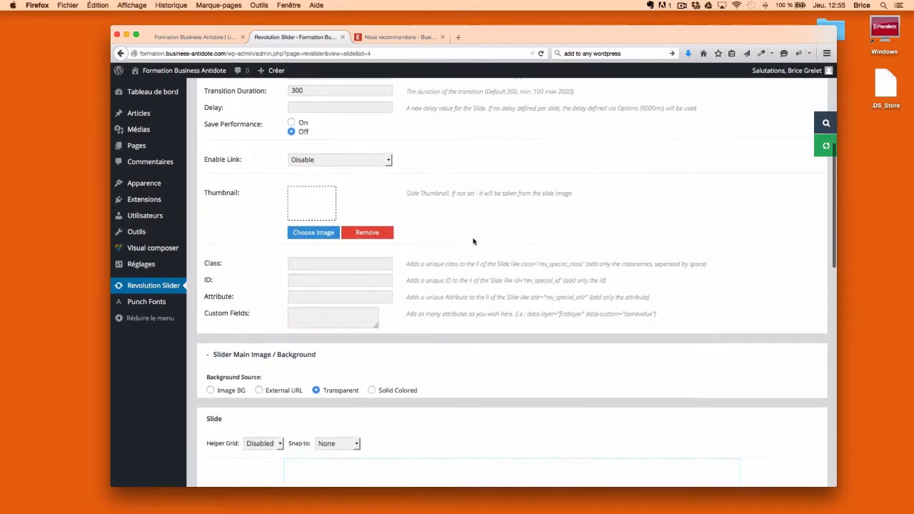
scroll(474, 242, "up", 5)
scroll(474, 241, "up", 2)
scroll(474, 242, "down", 15)
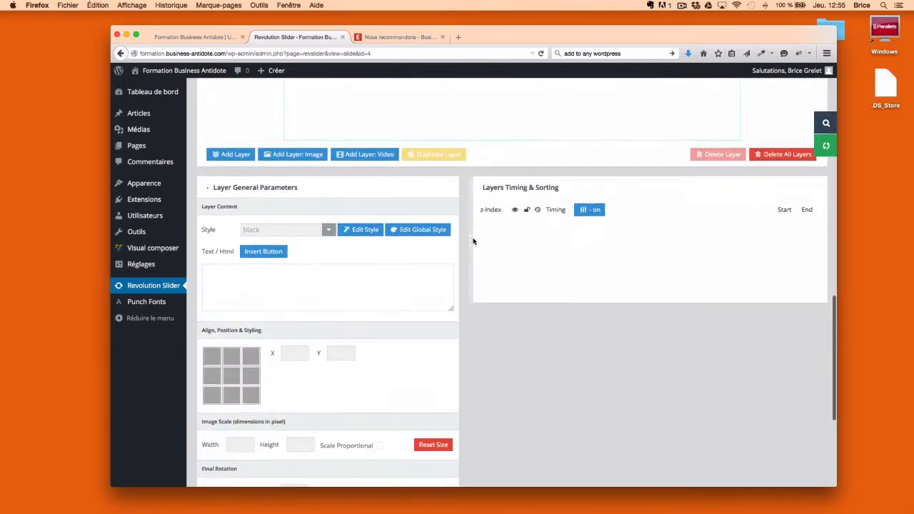
scroll(473, 242, "up", 5)
scroll(474, 242, "up", 4)
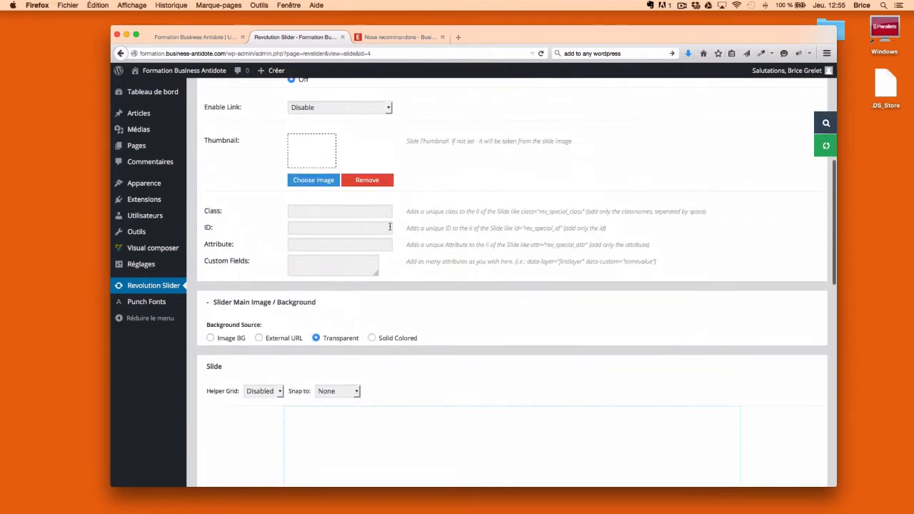
left_click(212, 340)
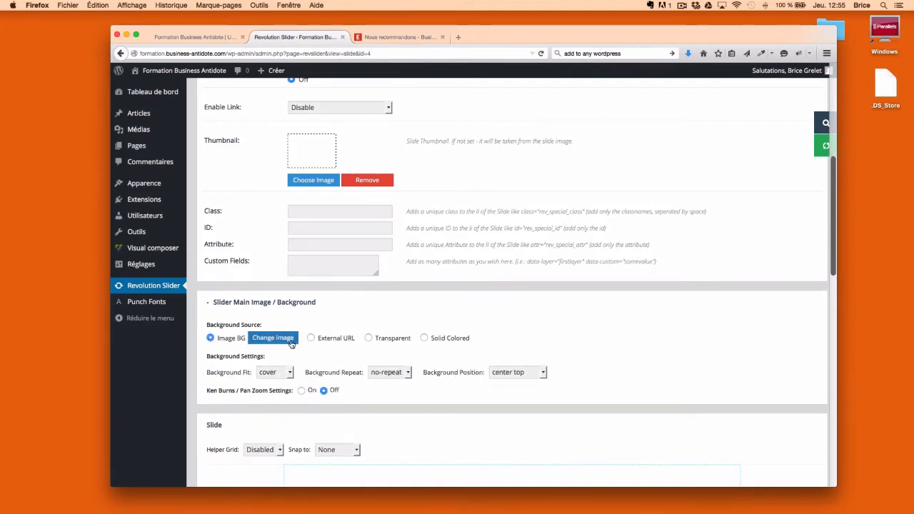
left_click(292, 344)
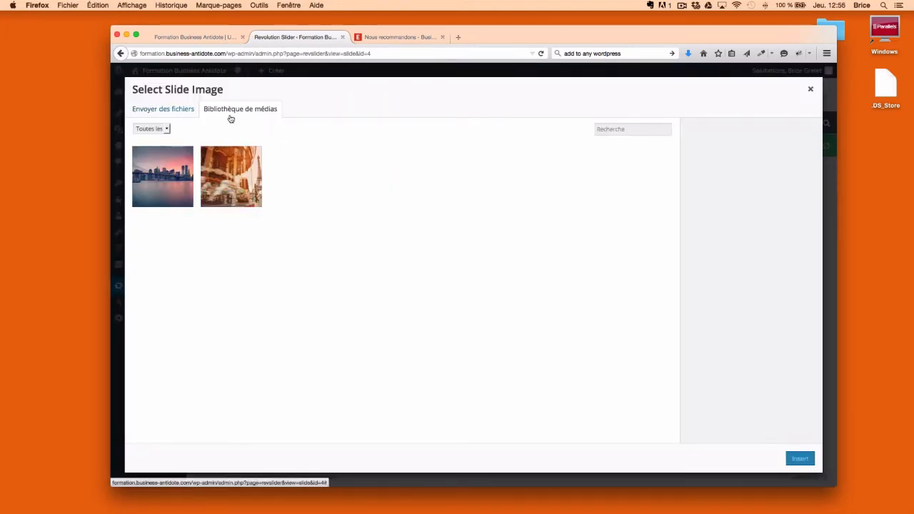
left_click(244, 192)
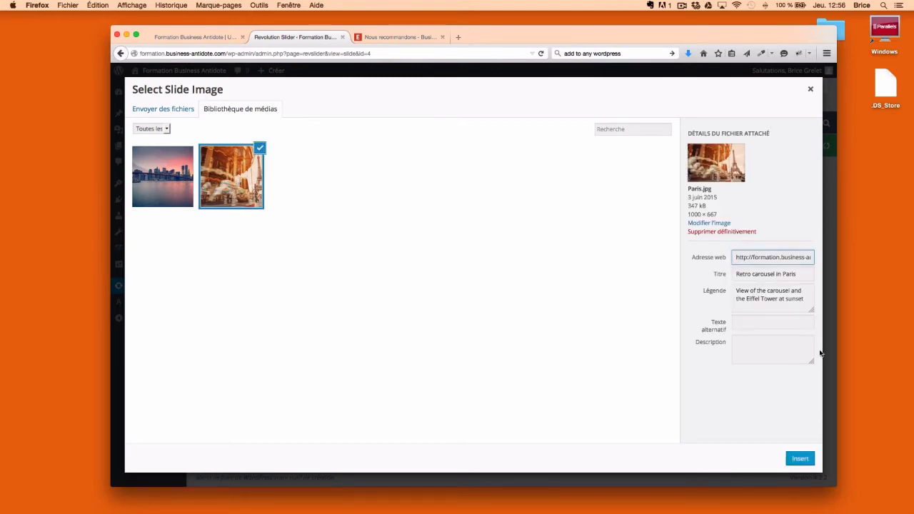
left_click(800, 459)
Update the second slide to save its Paris.jpg background
scroll(660, 359, "down", 5)
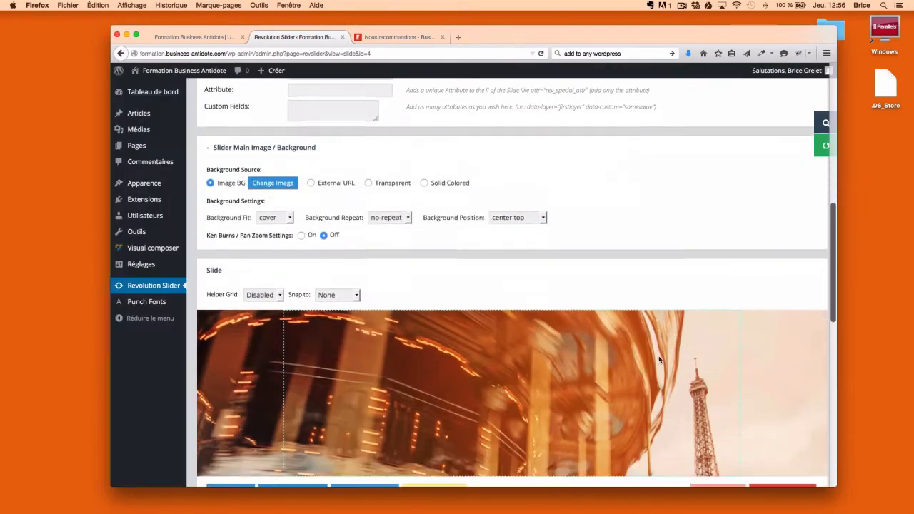
scroll(659, 359, "down", 4)
scroll(625, 342, "down", 10)
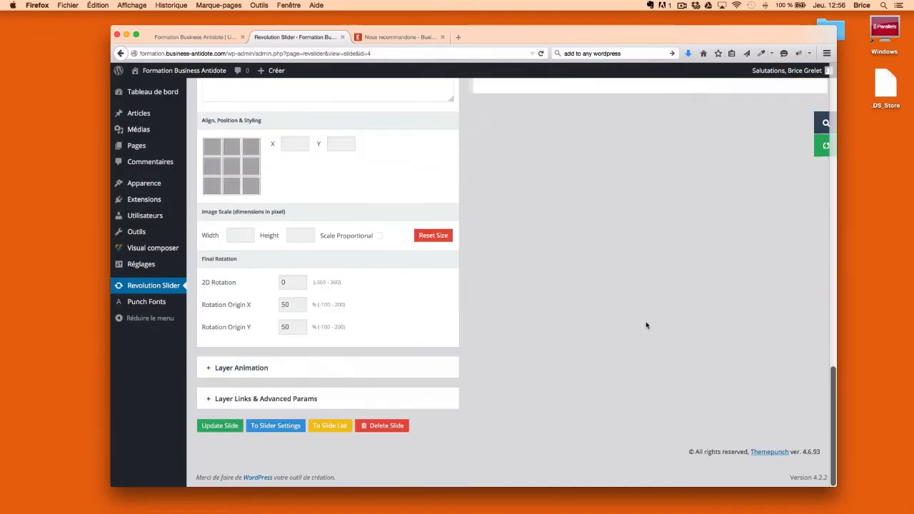
left_click(225, 426)
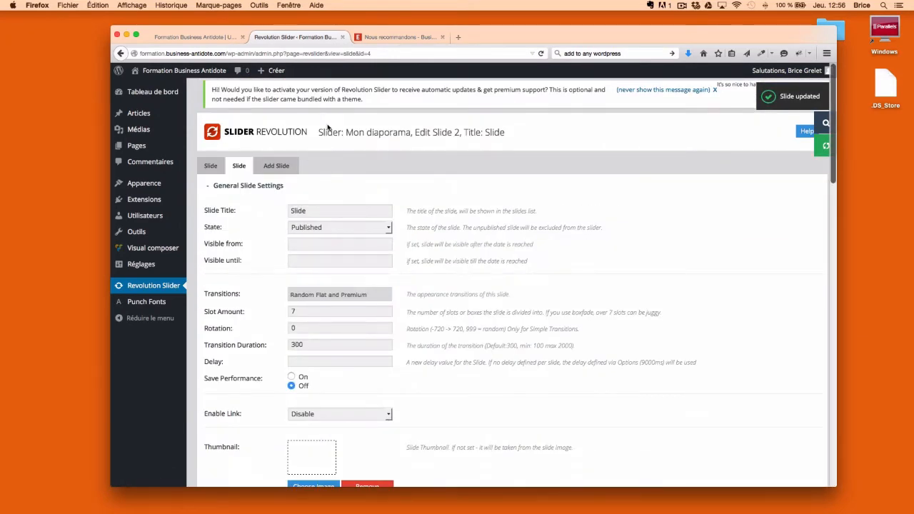
scroll(292, 358, "down", 15)
scroll(293, 358, "down", 1)
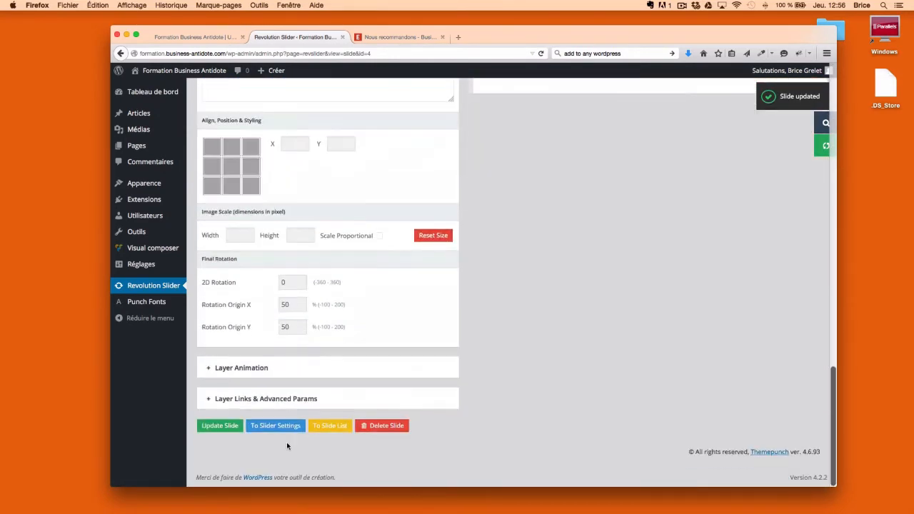
Review the "Mon diaporama" slider's main settings and return to its slides list
left_click(279, 427)
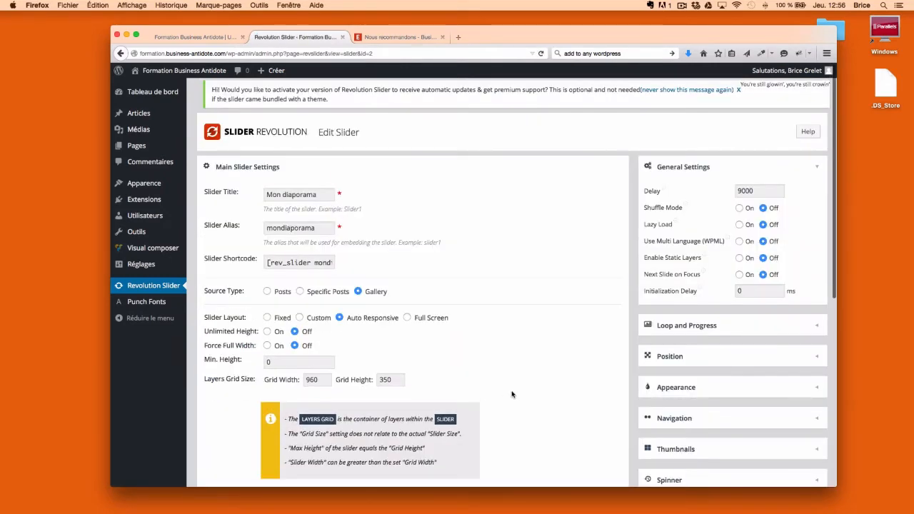
scroll(546, 352, "down", 5)
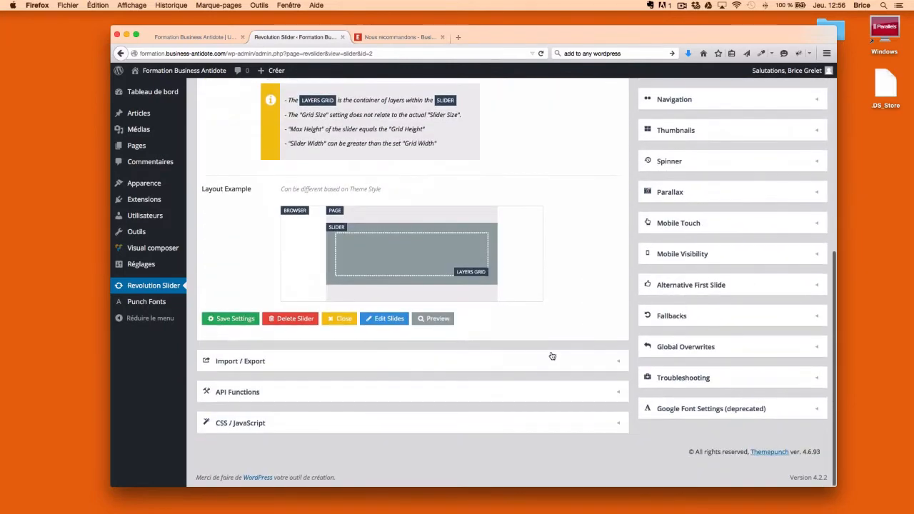
left_click(383, 323)
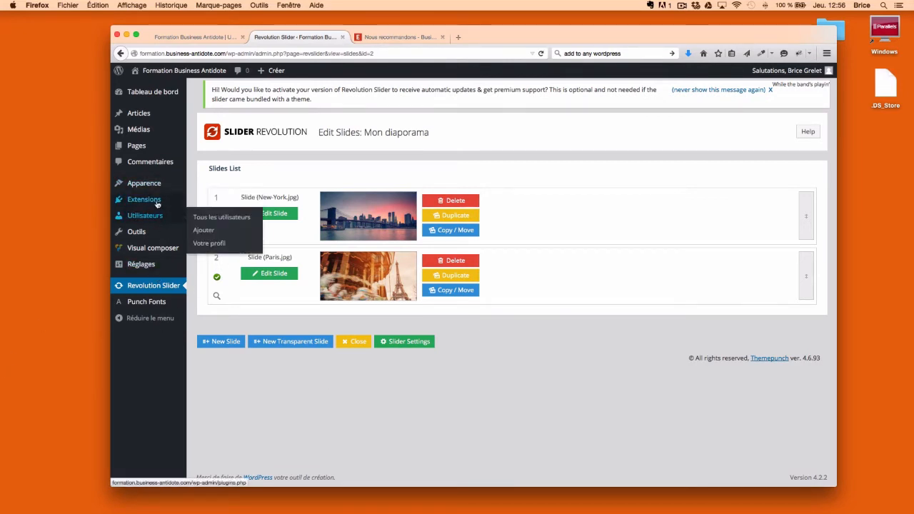
Examine the available widgets, including Revolution Slider, and the site's widget area alongside the public home page
mouse_move(150, 223)
mouse_move(151, 184)
left_click(214, 212)
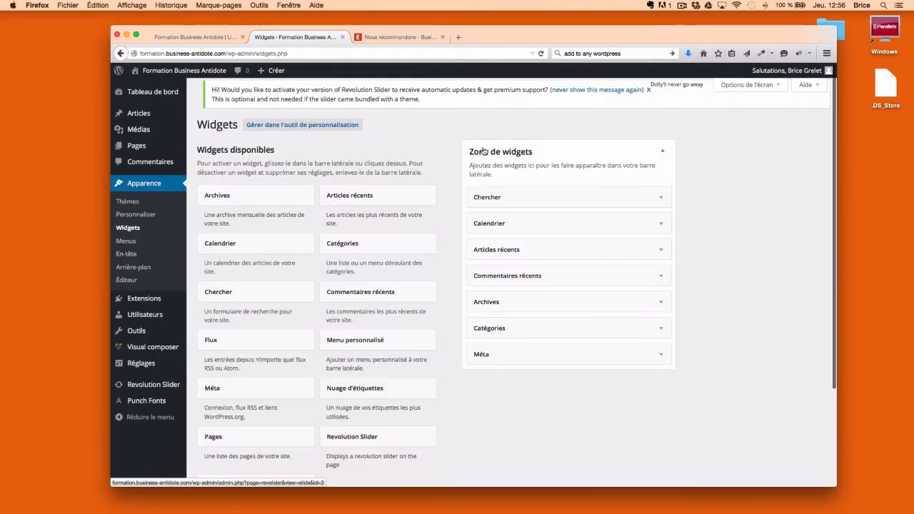
left_click(197, 37)
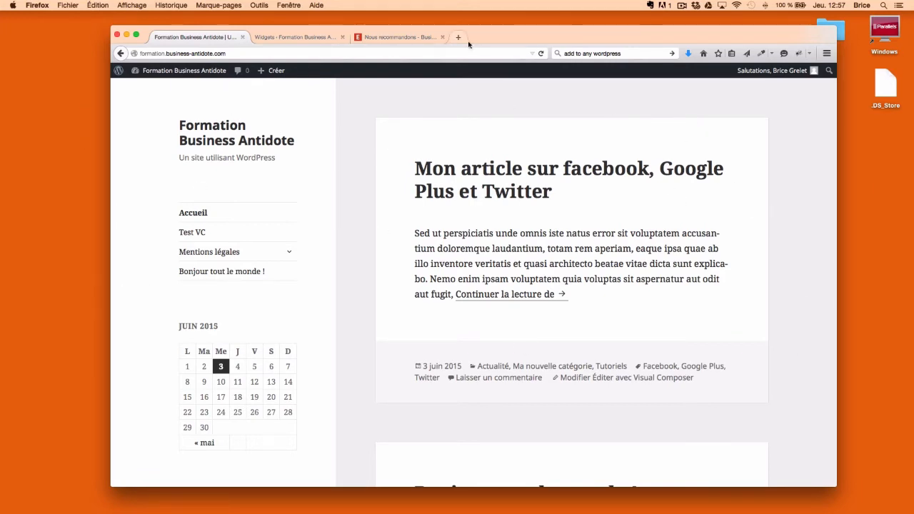
left_click(297, 36)
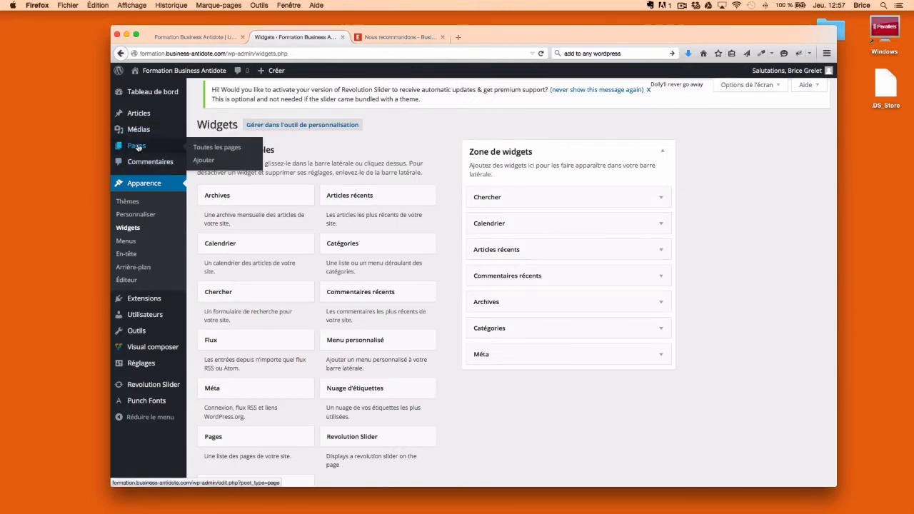
scroll(443, 215, "down", 3)
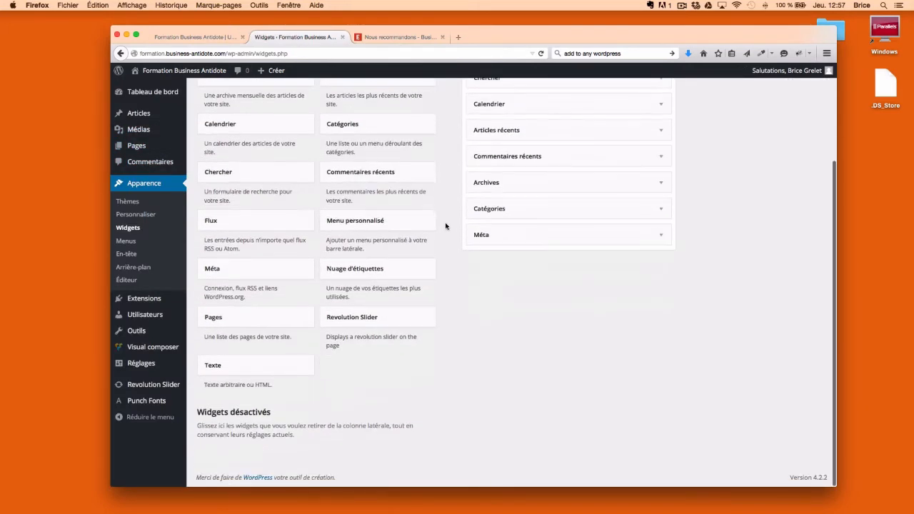
scroll(468, 353, "up", 3)
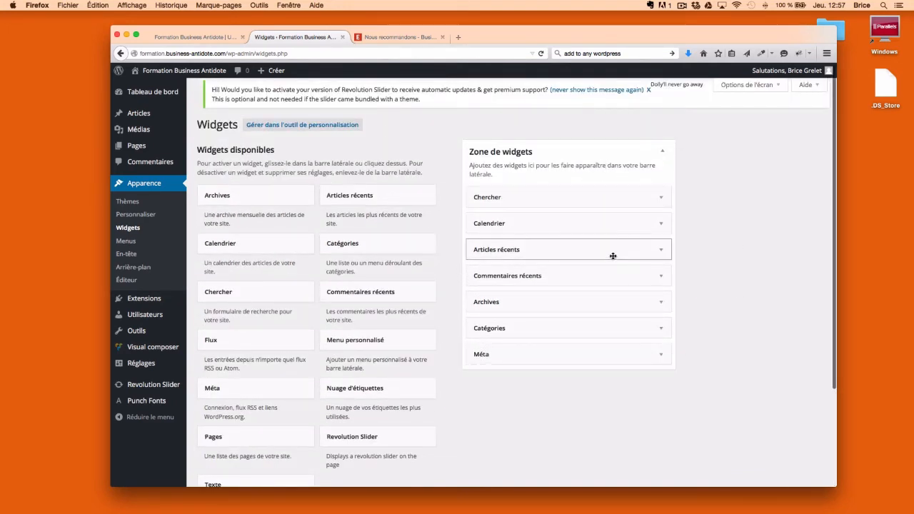
scroll(382, 367, "down", 2)
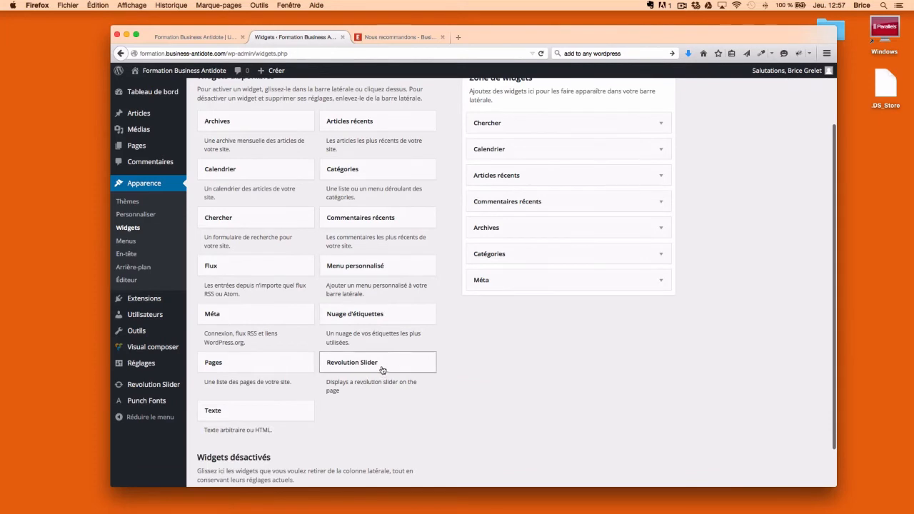
left_click_drag(399, 367, 403, 402)
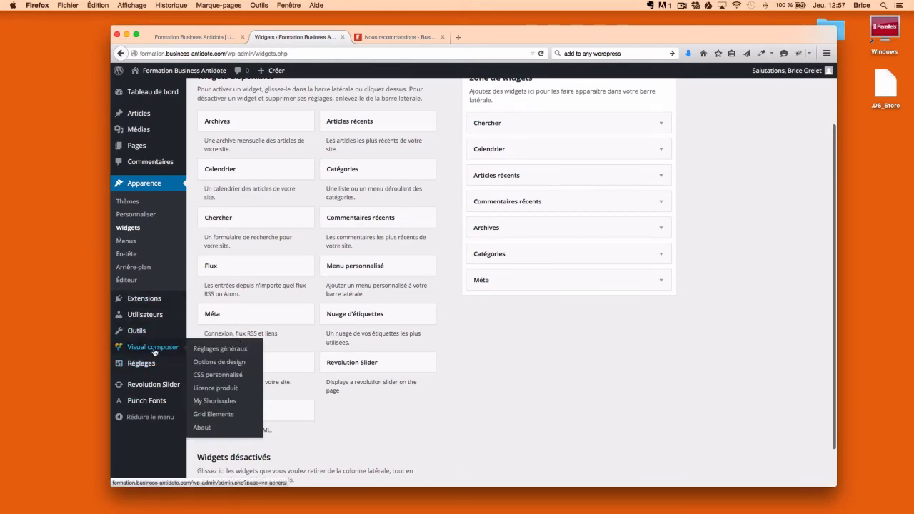
scroll(357, 432, "up", 3)
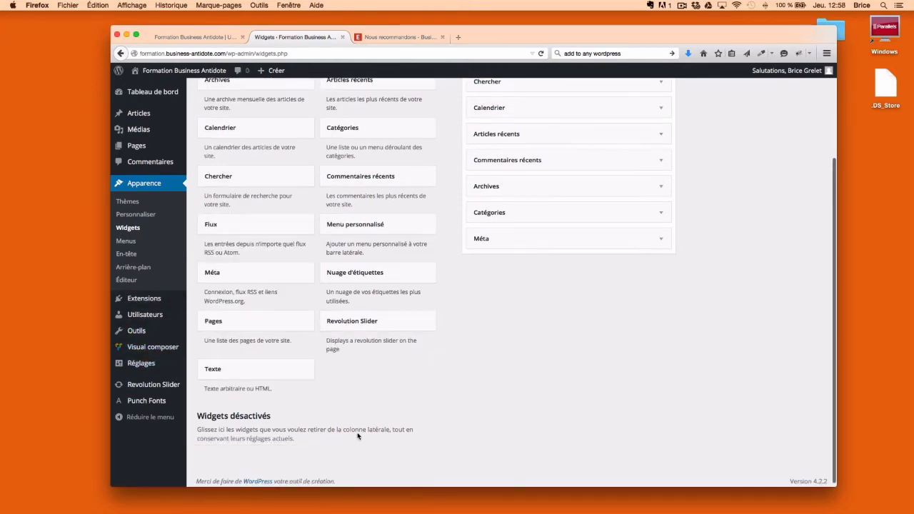
Open the CGV page for editing and insert an empty line above its body text
left_click(134, 146)
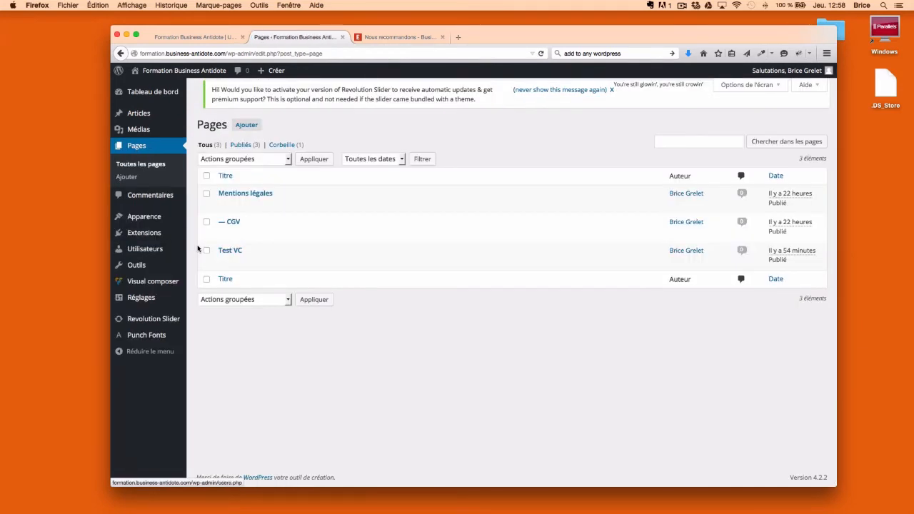
left_click(237, 225)
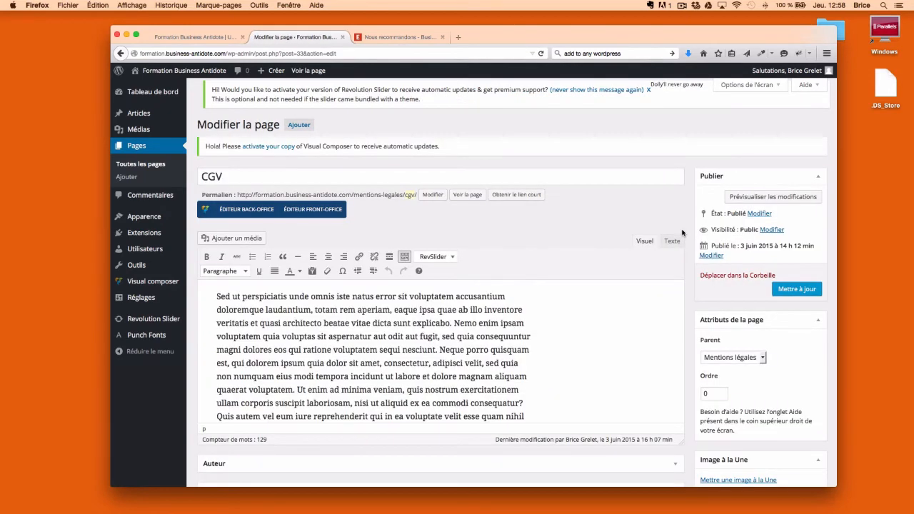
scroll(532, 360, "down", 5)
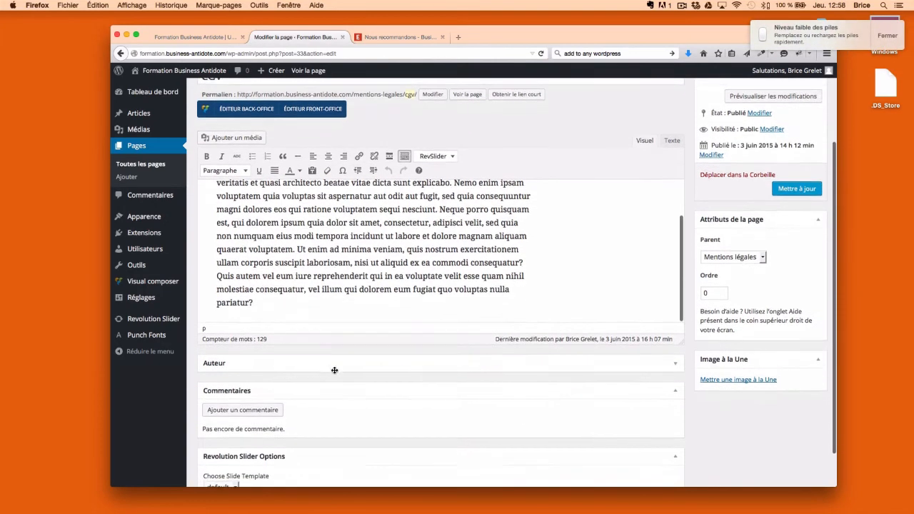
left_click(259, 297)
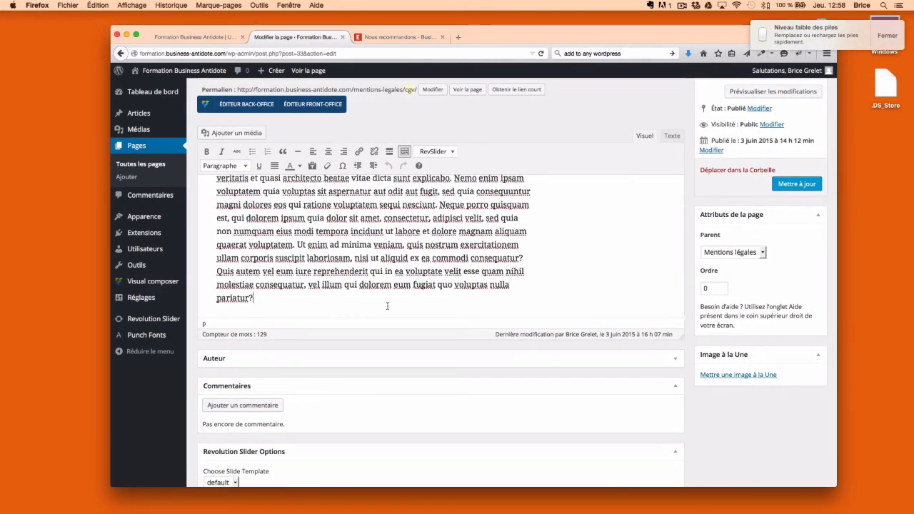
scroll(438, 291, "up", 5)
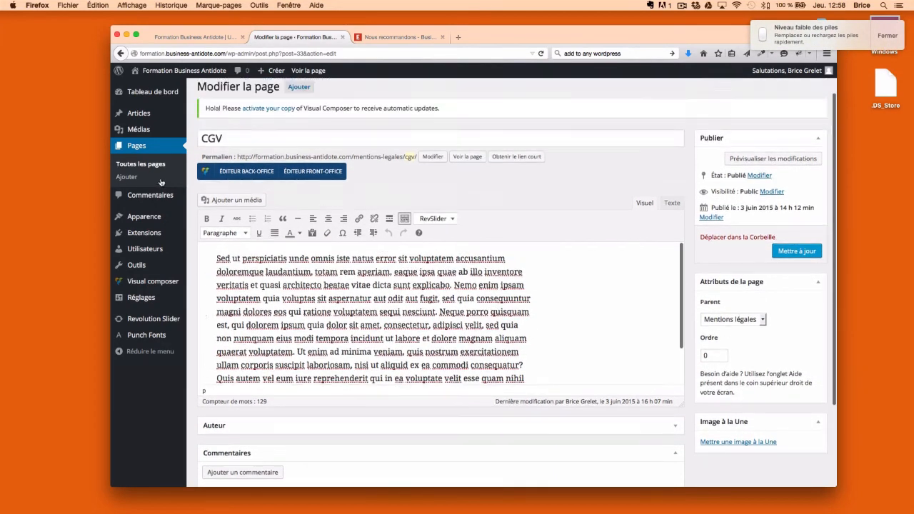
left_click(214, 273)
key("Return")
key("Up")
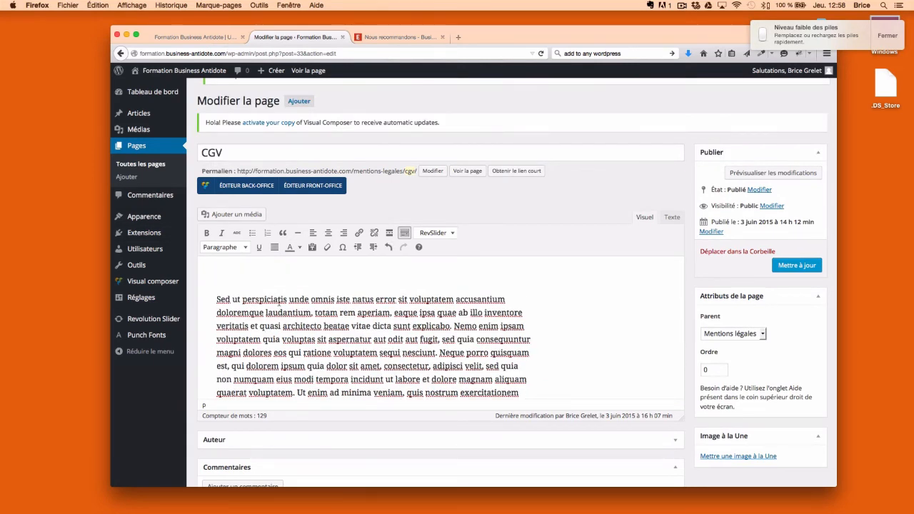
Copy the [rev_slider mondiaporama] shortcode from the TextEdit note into the CGV page's empty first line and update the page
mouse_move(651, 505)
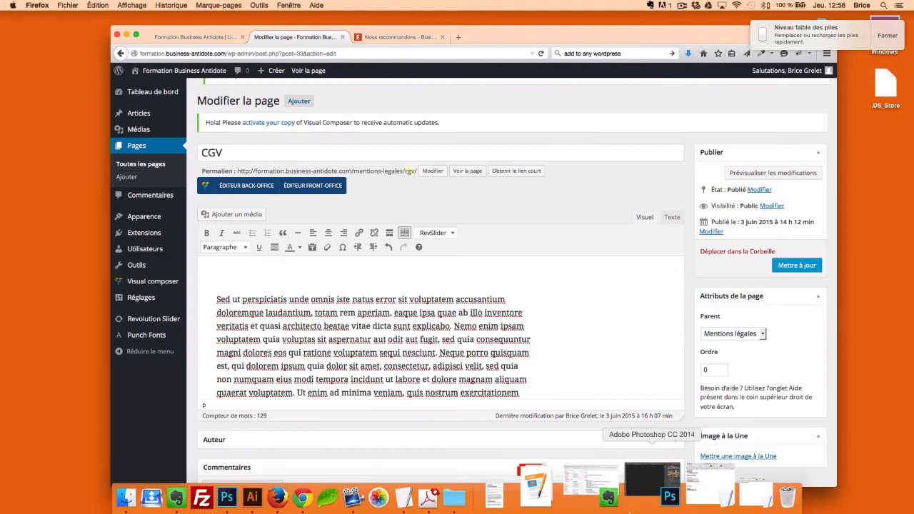
left_click(691, 487)
left_click_drag(107, 145, 4, 122)
key("super+c")
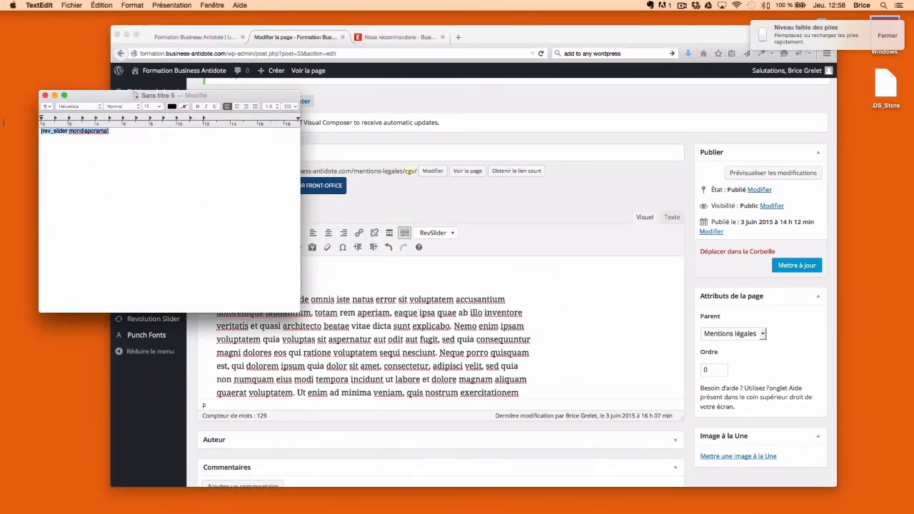
left_click(312, 280)
key("super+v")
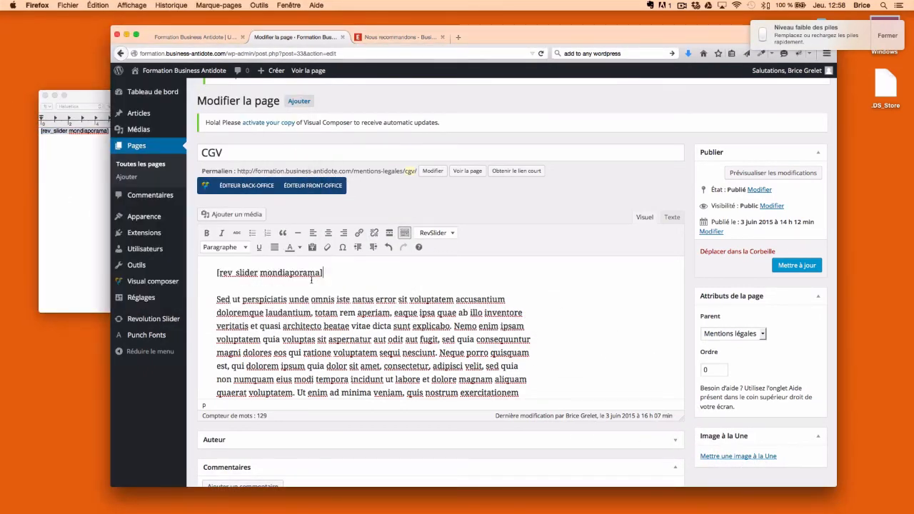
left_click(791, 269)
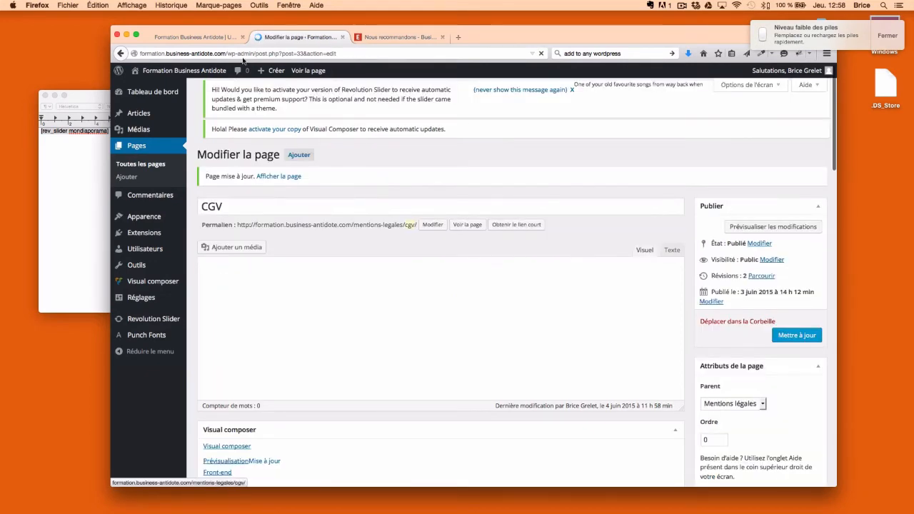
Open the public CGV page at formation.business-antidote.com/cgv to check how the slideshow displays above the text
left_click(166, 37)
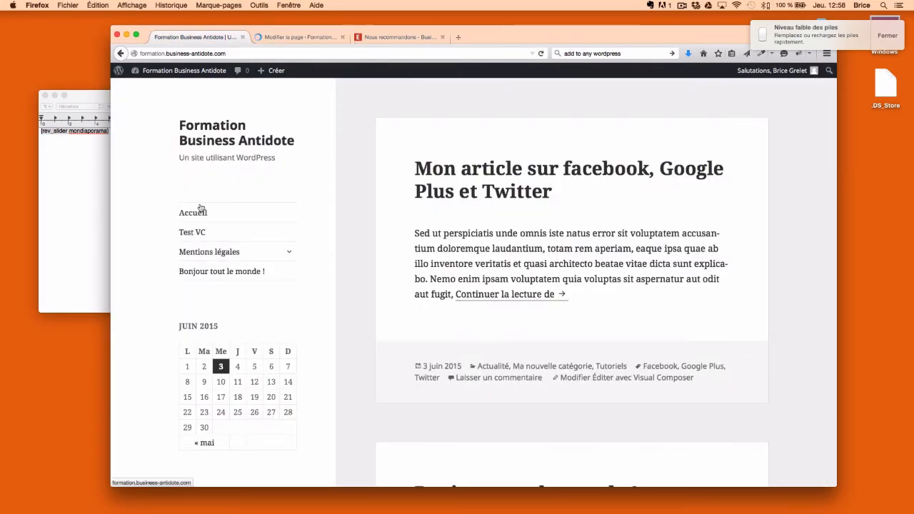
left_click(289, 252)
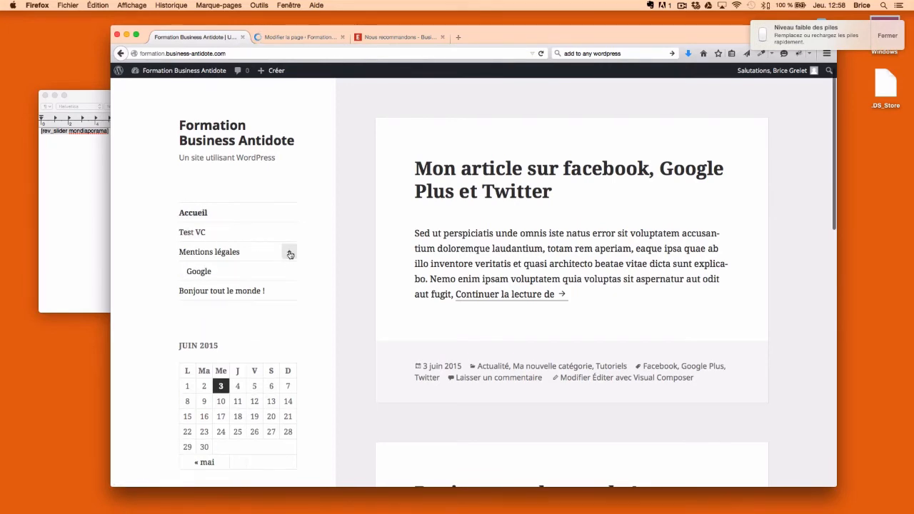
left_click(289, 253)
left_click(238, 53)
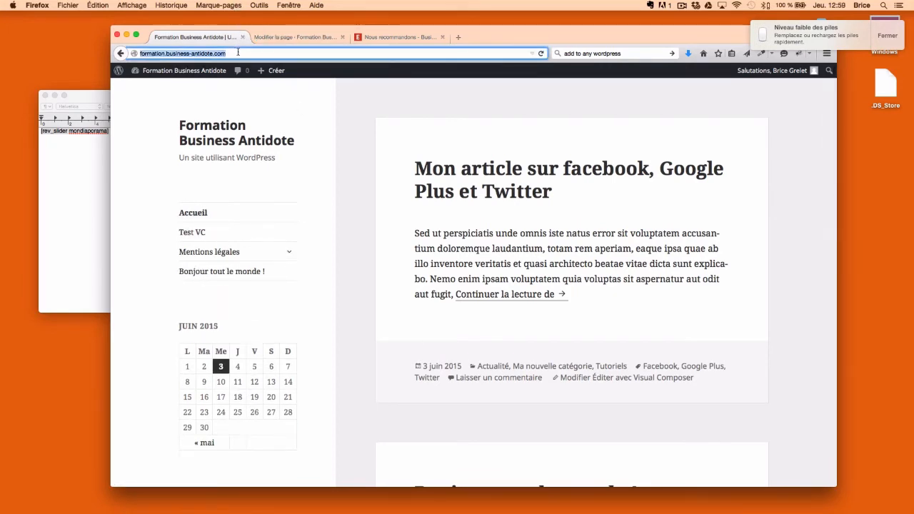
left_click(279, 54)
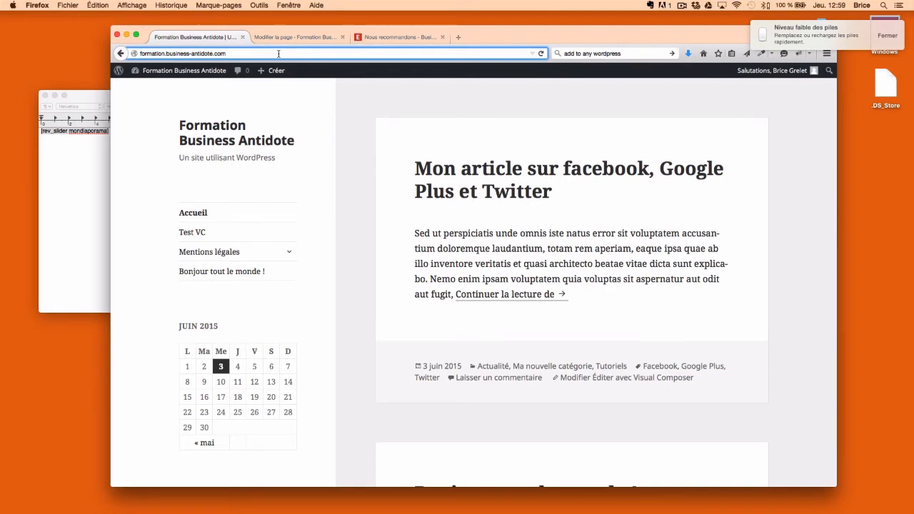
type("/cgv")
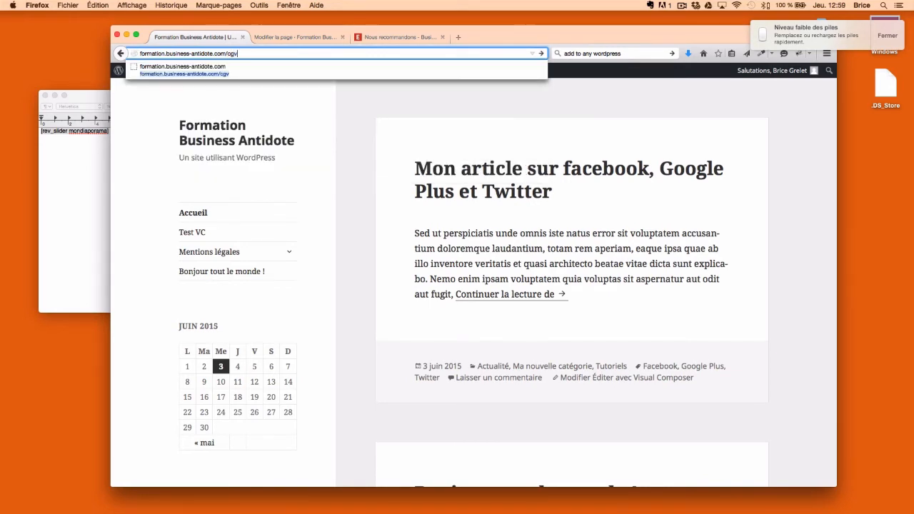
key("Return")
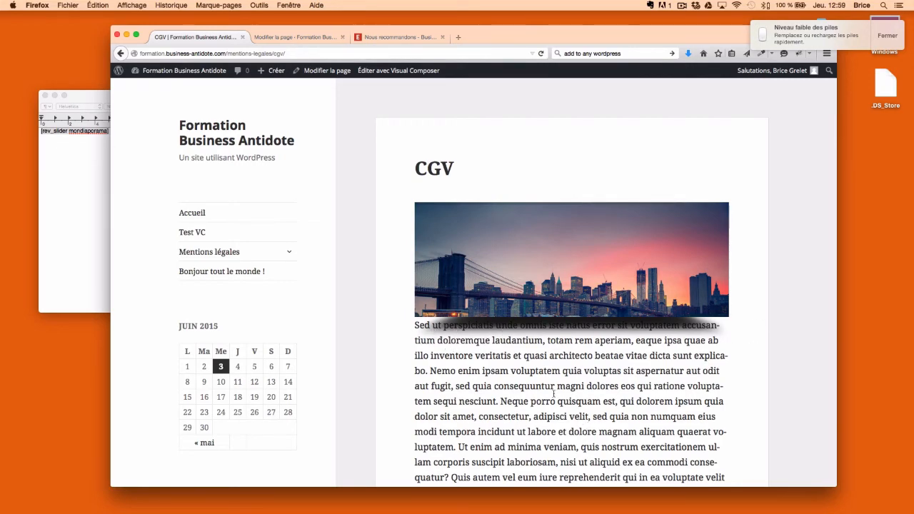
key("ctrl+Up")
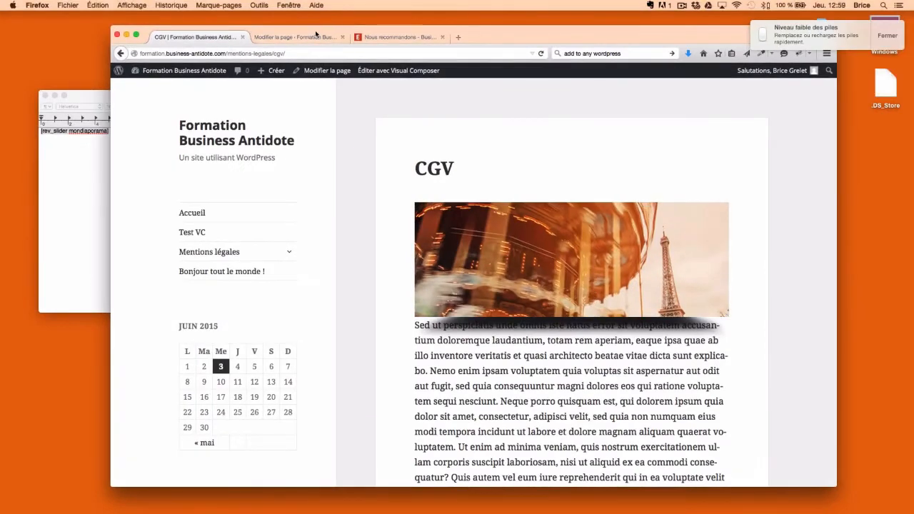
Add two more blank lines between the slider shortcode and the CGV body text, and update the page
left_click(307, 37)
left_click(216, 358)
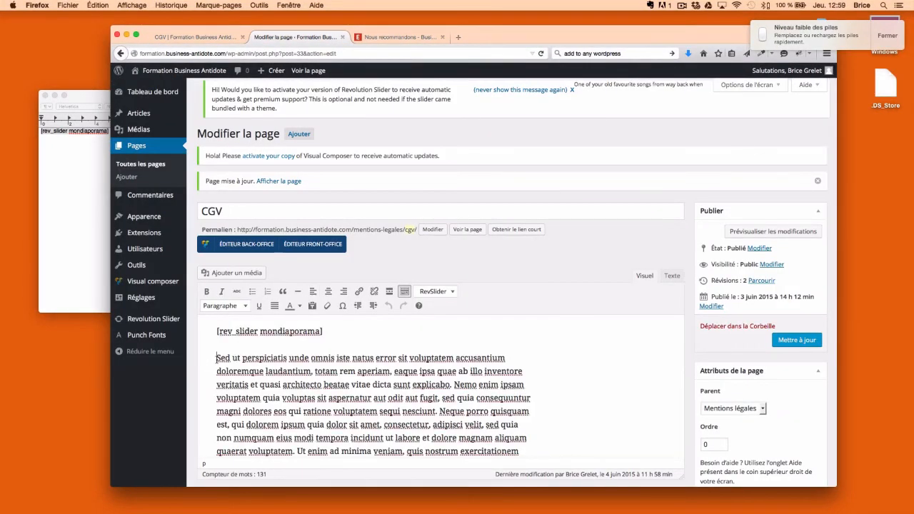
key("Return")
key("Return")
key("Return")
key("BackSpace")
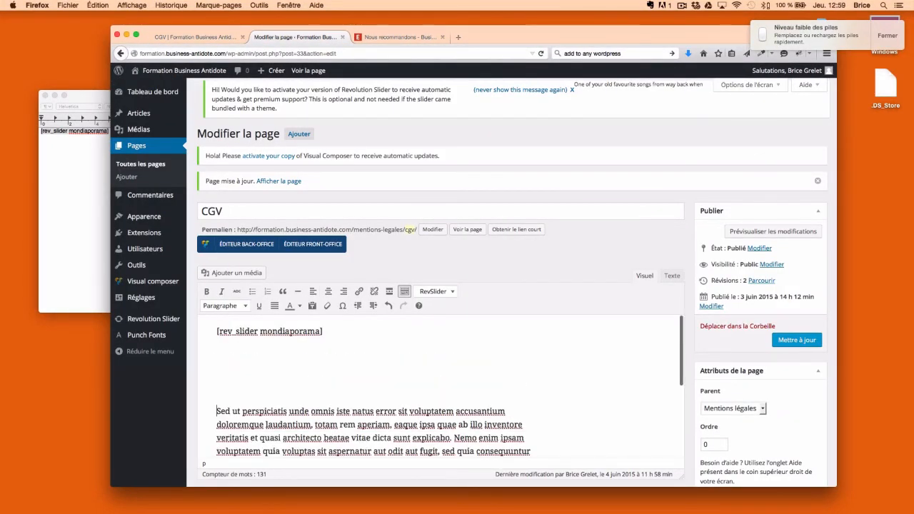
left_click(779, 344)
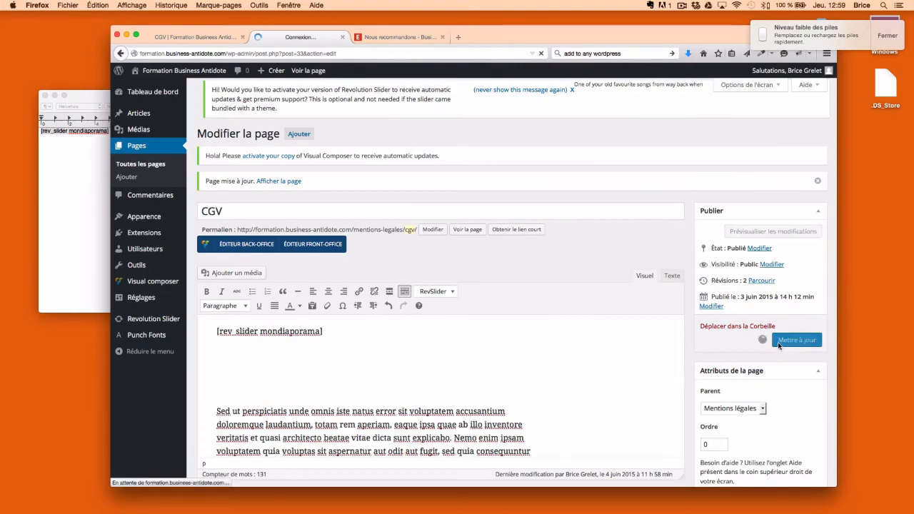
Reload the public CGV page to check the slideshow's spacing and advance to its next slide, then return to the page editor
left_click(207, 37)
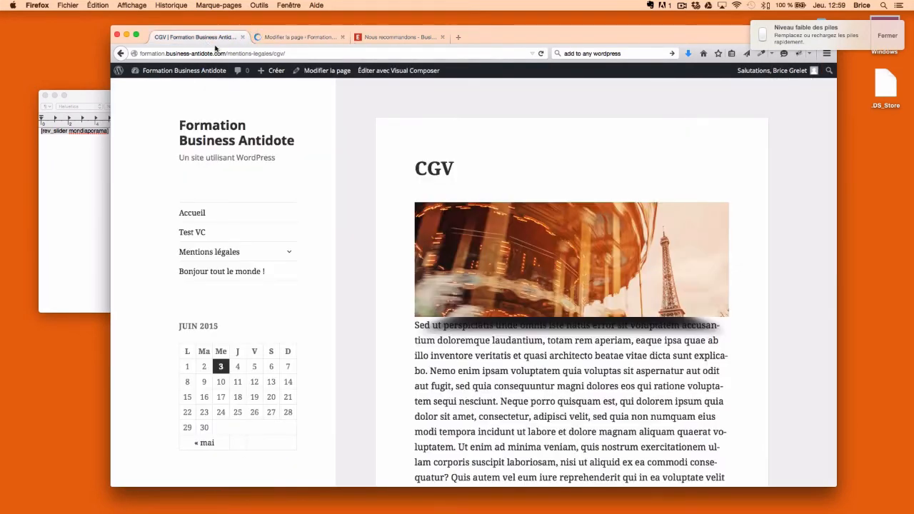
key("super+r")
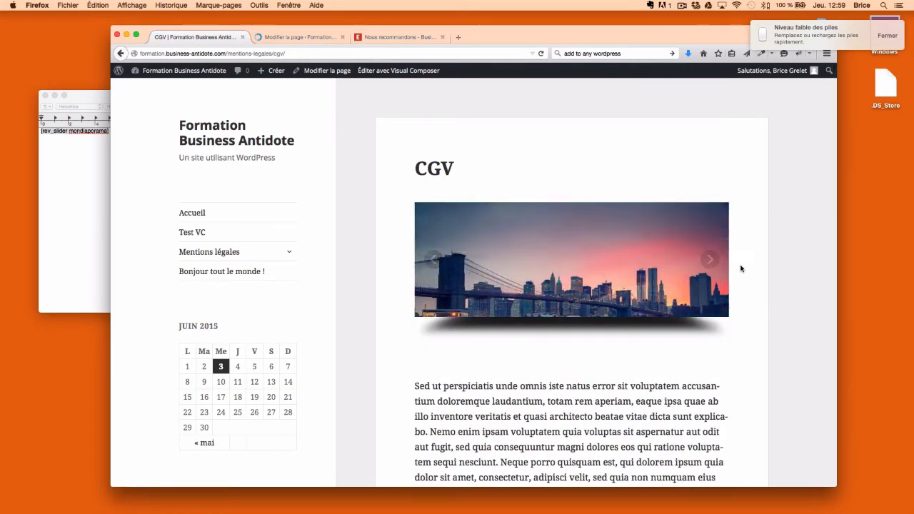
left_click(710, 259)
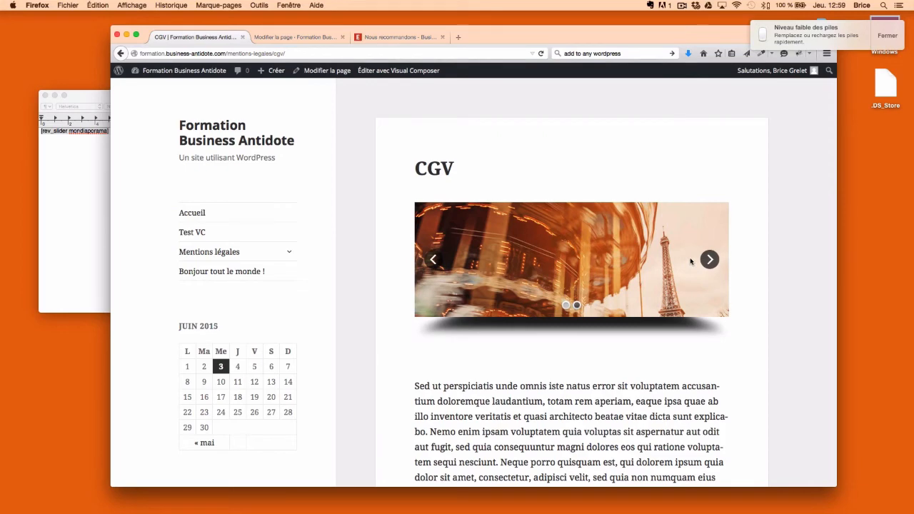
left_click(275, 38)
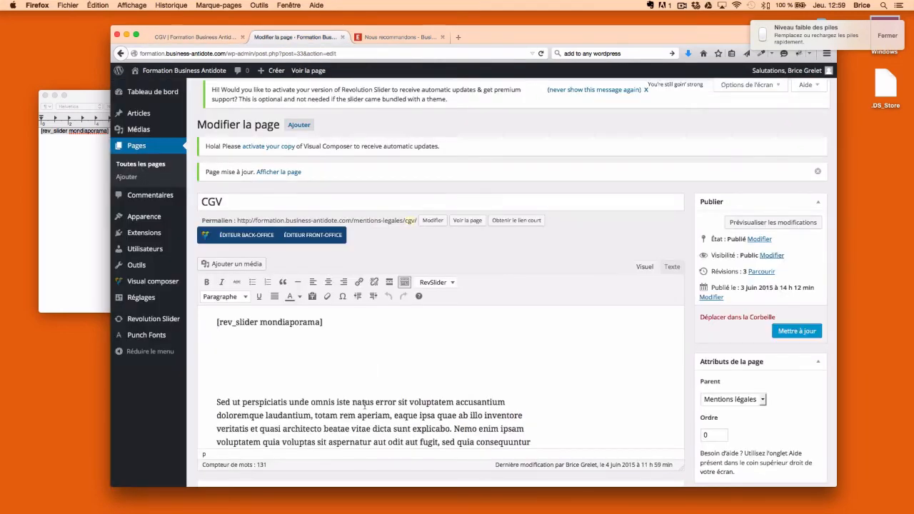
Delete the slider shortcode and the extra blank lines below it, then insert [rev_slider mondiaporama] using the editor's RevSlider shortcode picker
left_click_drag(342, 327, 177, 322)
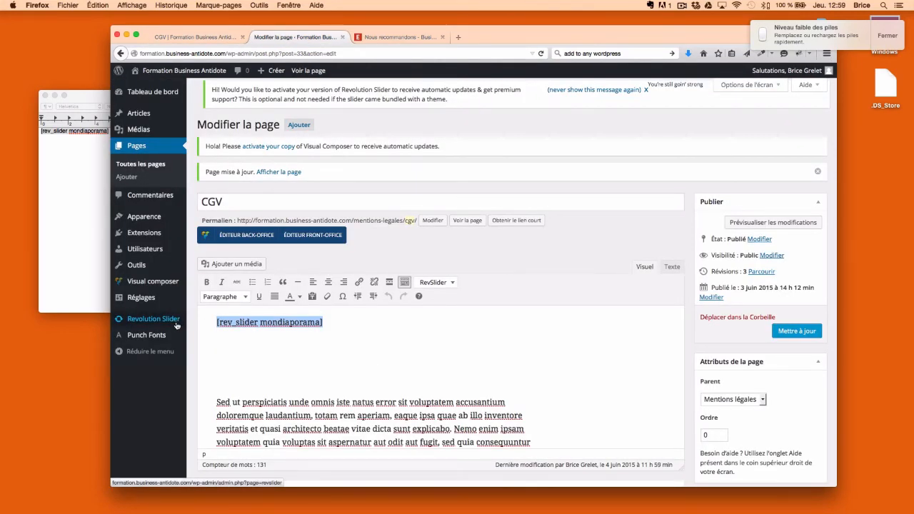
key("BackSpace")
key("Delete")
key("Delete")
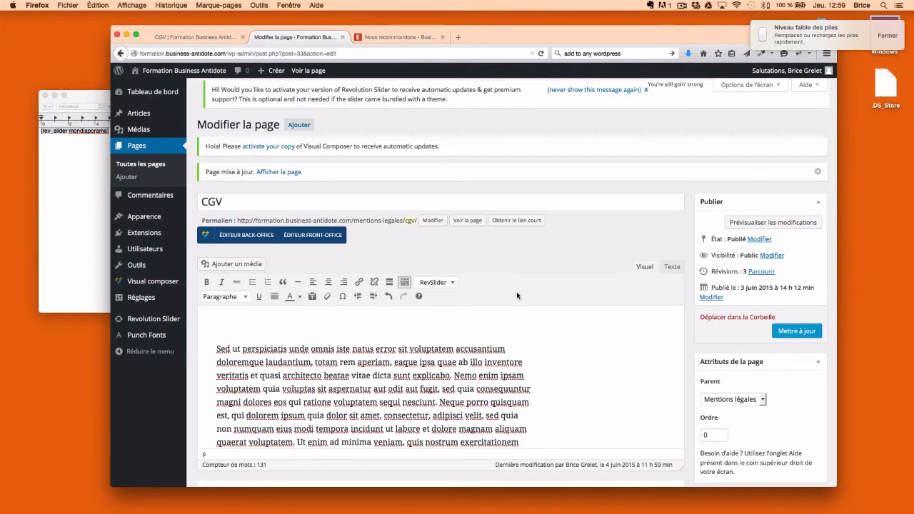
left_click(452, 285)
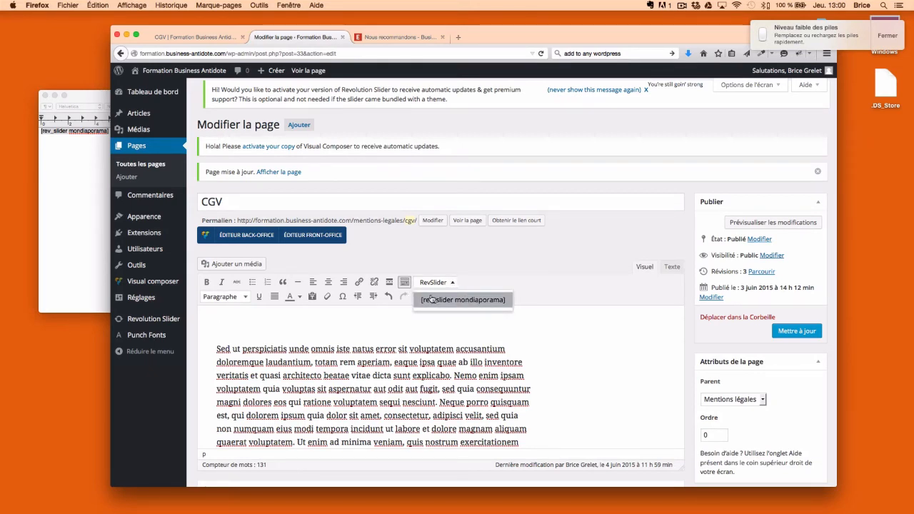
left_click(478, 301)
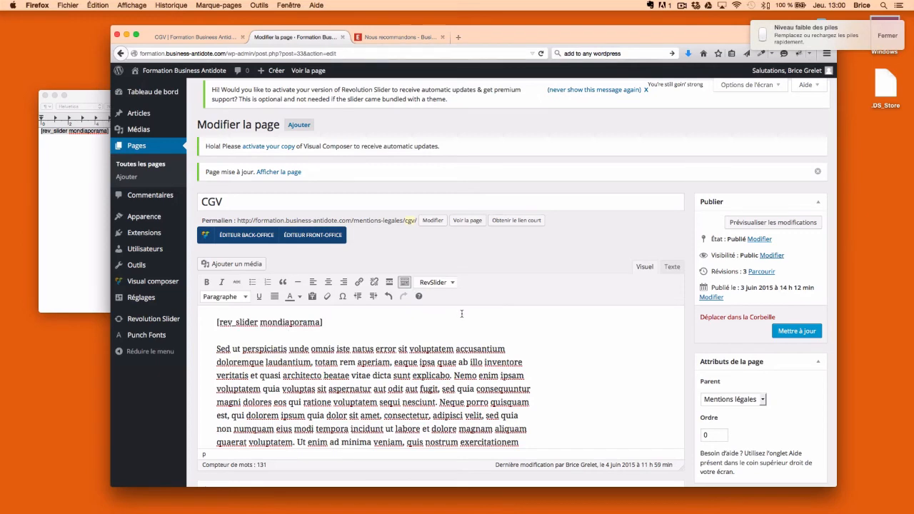
Delete the slider shortcode and all the body text from the CGV page's content
left_click_drag(324, 322, 203, 320)
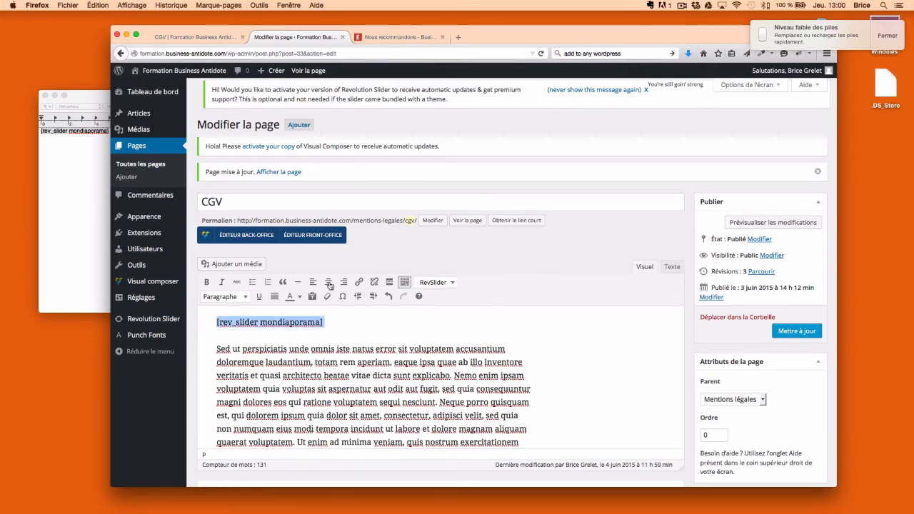
left_click(353, 314)
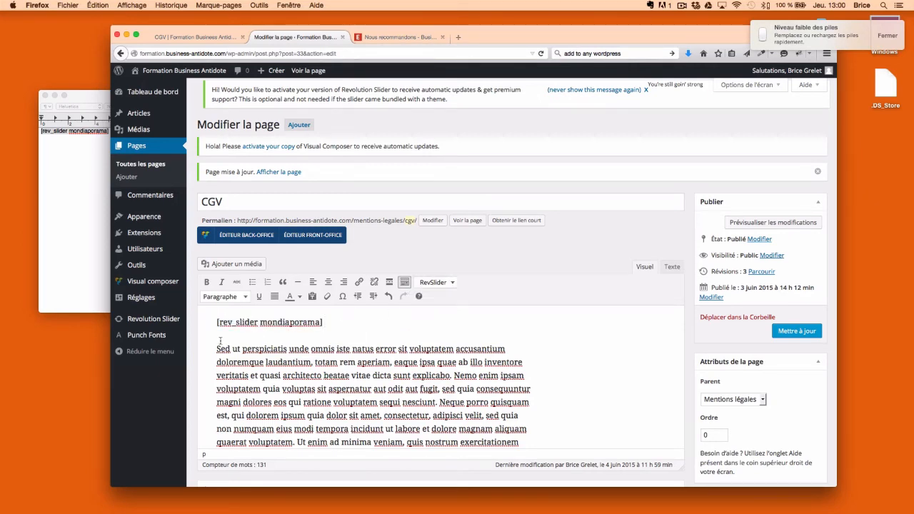
left_click(333, 313)
left_click_drag(216, 349, 207, 319)
key("BackSpace")
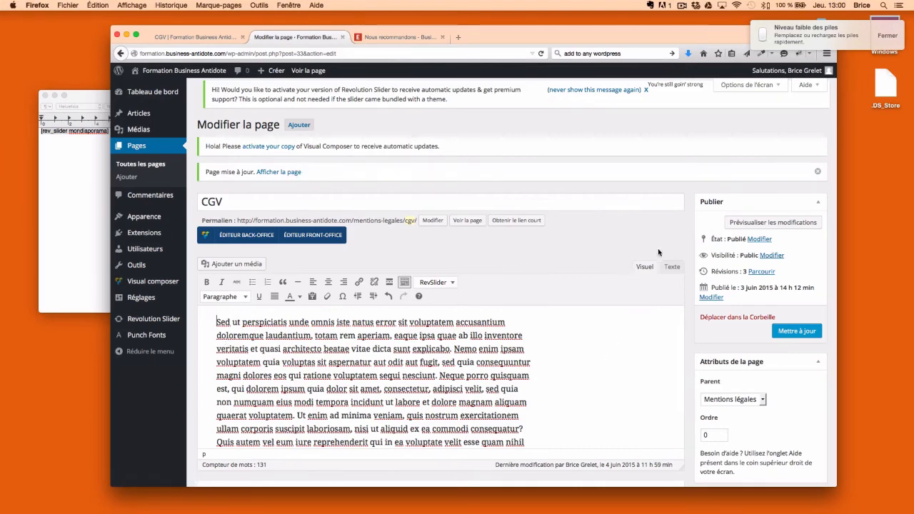
scroll(690, 265, "down", 2)
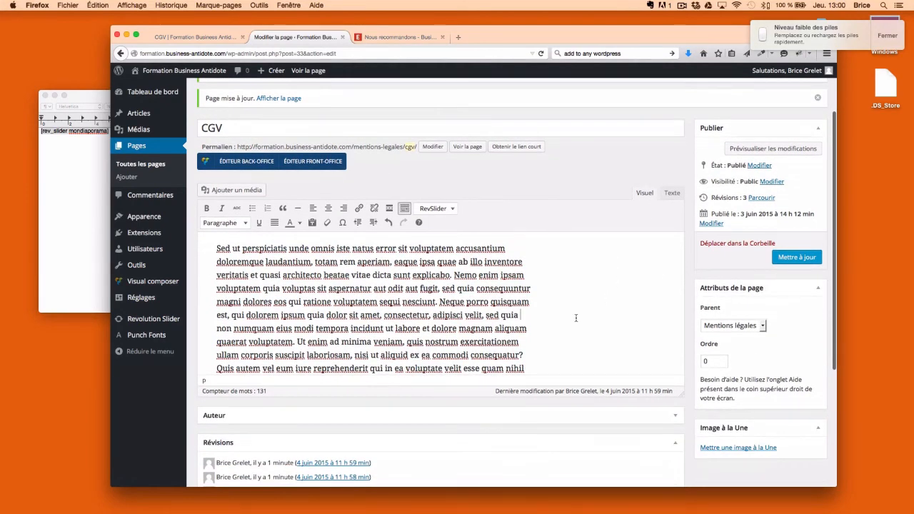
key("super+a")
key("BackSpace")
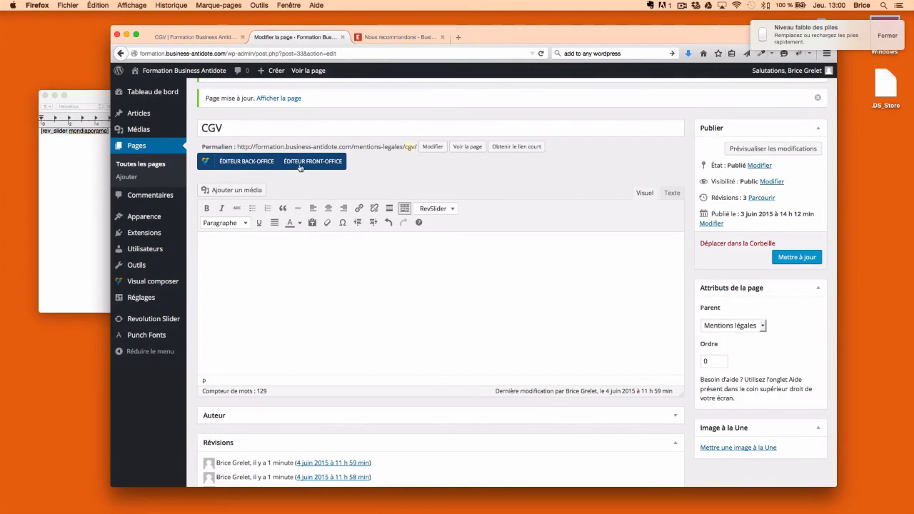
Switch the CGV page to the Visual Composer back-office editor and add a Revolution Slider element
scroll(576, 318, "up", 2)
left_click(246, 240)
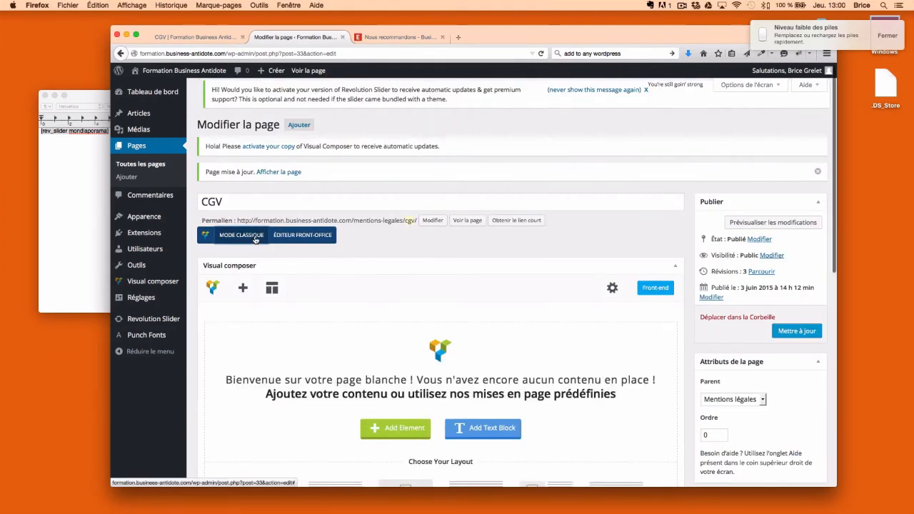
scroll(411, 315, "down", 4)
left_click(419, 220)
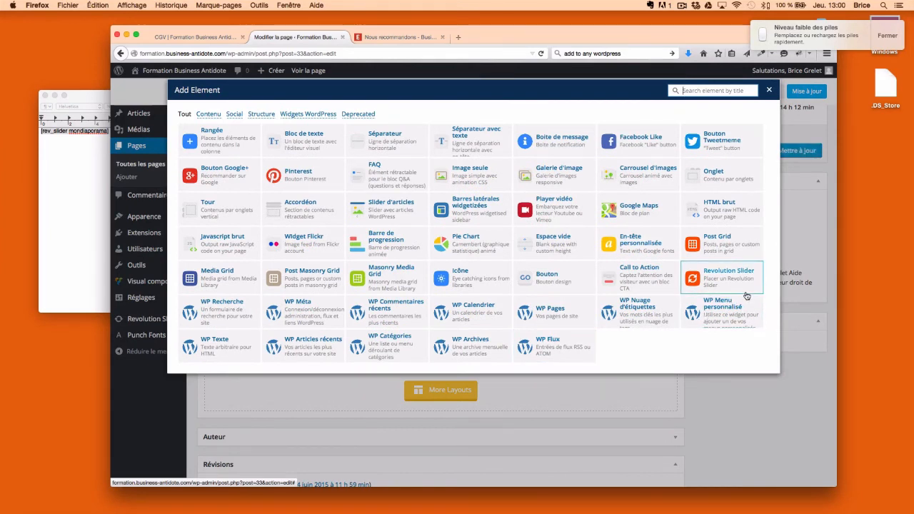
left_click(700, 279)
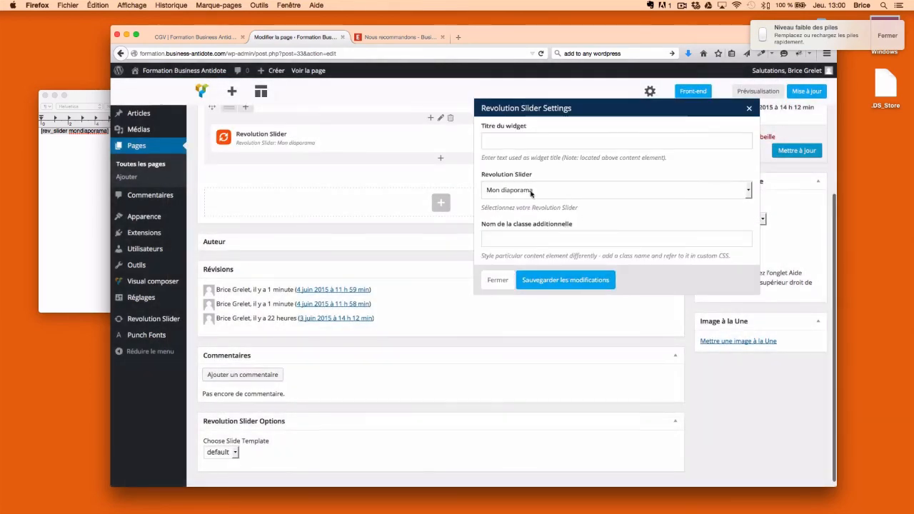
Choose Mon diaporama as the Revolution Slider element's slider, save its settings, and update the CGV page
left_click(527, 192)
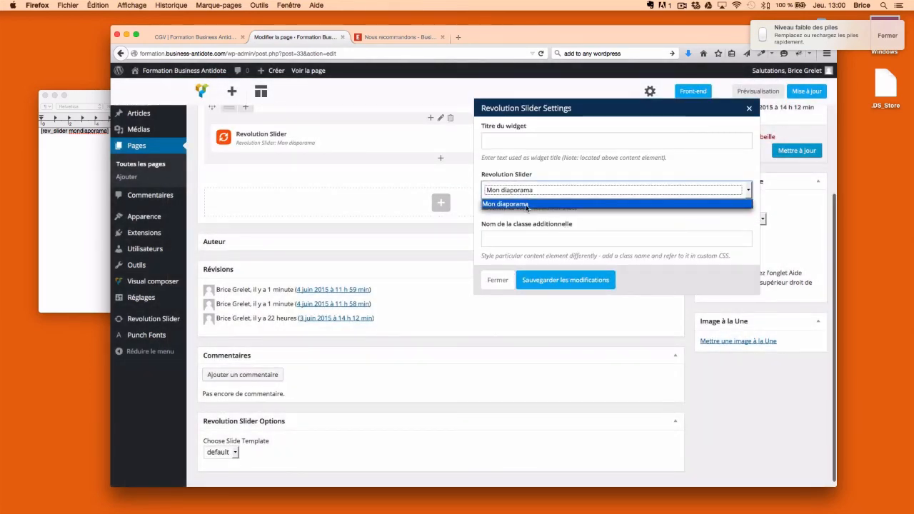
left_click(527, 202)
left_click(570, 279)
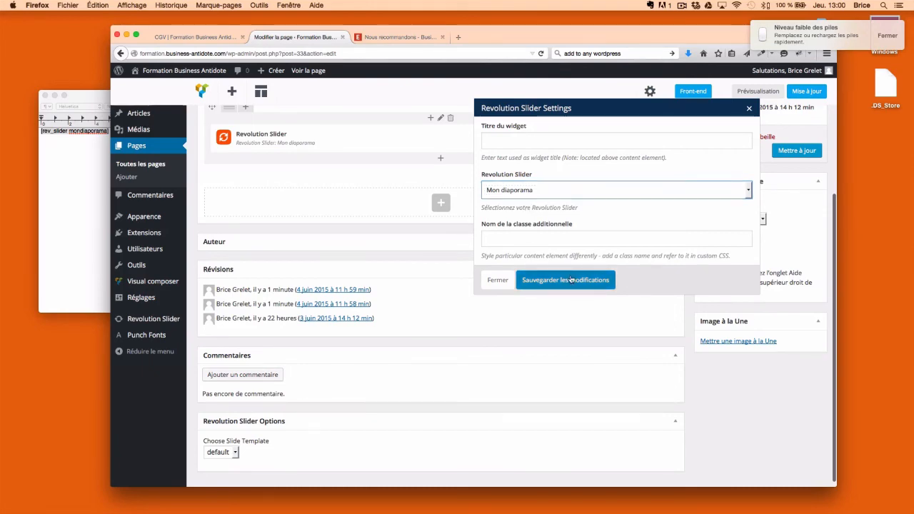
scroll(564, 277, "up", 5)
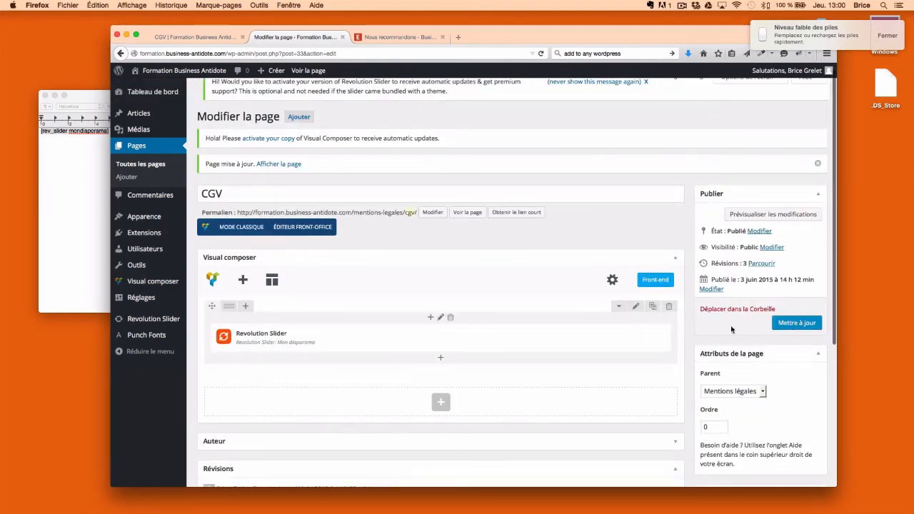
left_click(796, 326)
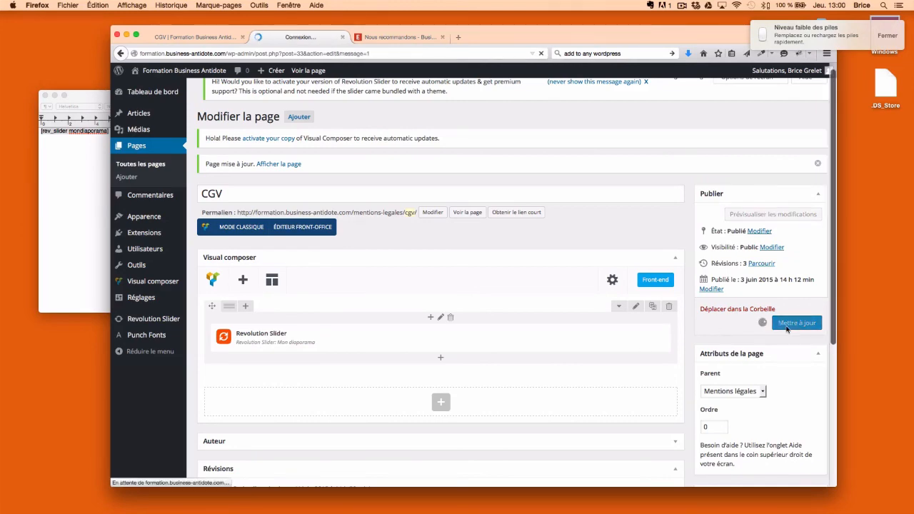
Reload the public CGV page to check the slider added with Visual Composer and advance to its next slide
left_click(400, 37)
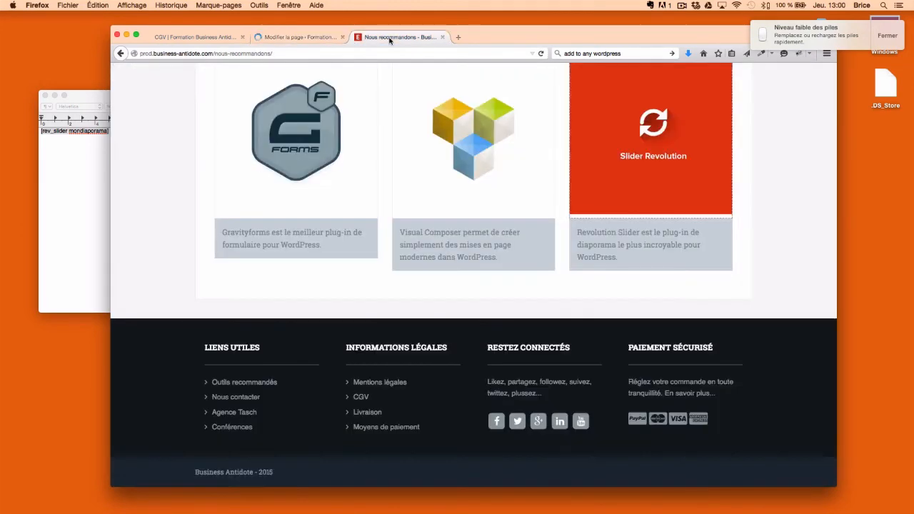
left_click(196, 37)
key("super+r")
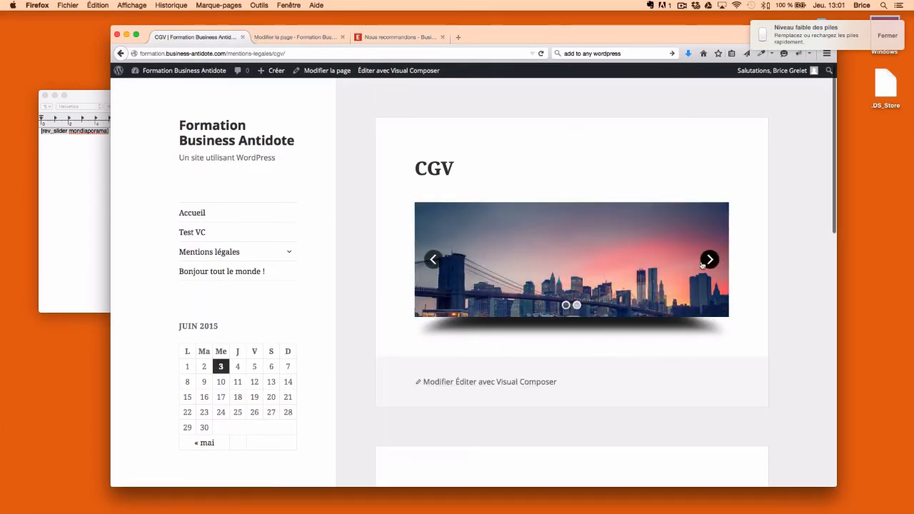
left_click(708, 260)
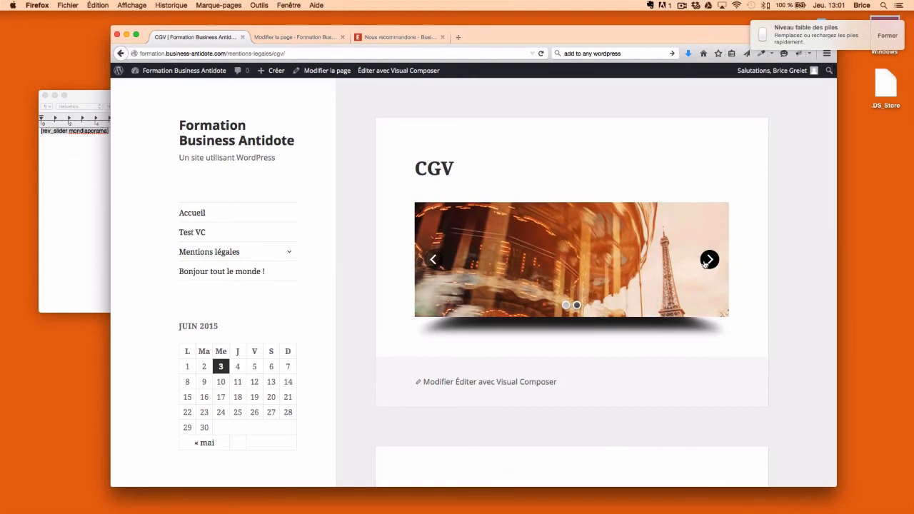